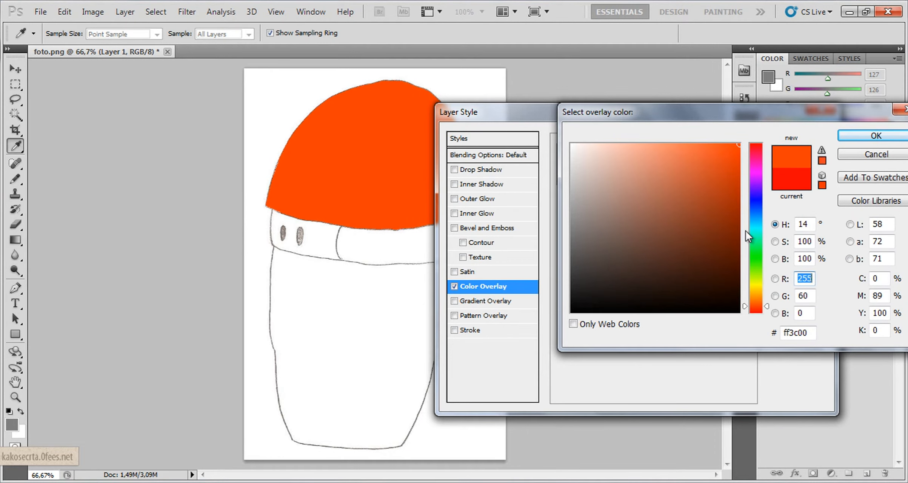
# Set the hat layer's colour overlay to orange fb4c16 at 76% opacity.
pyautogui.click(726, 147)
pyautogui.doubleClick(798, 278)
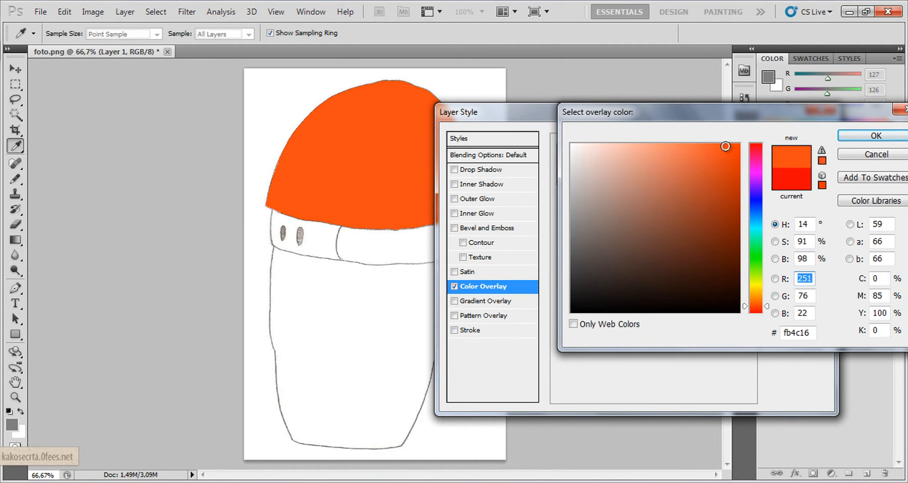
pyautogui.click(850, 136)
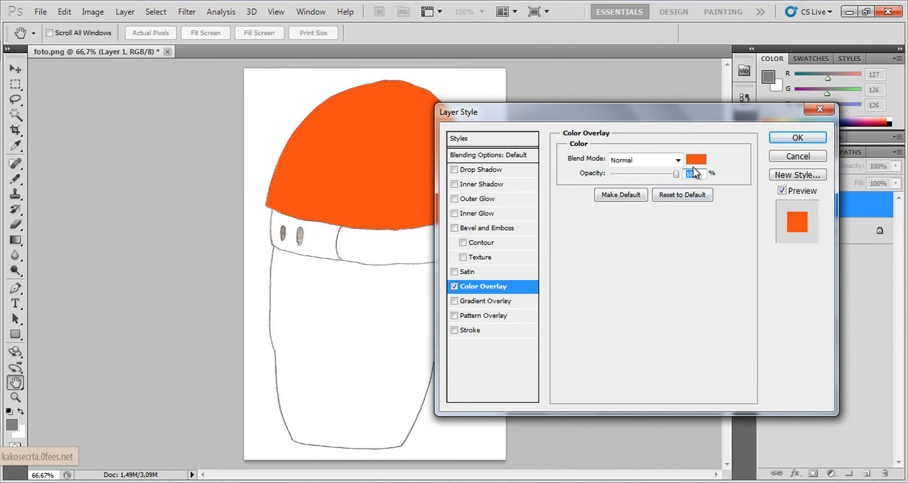
pyautogui.write('76')
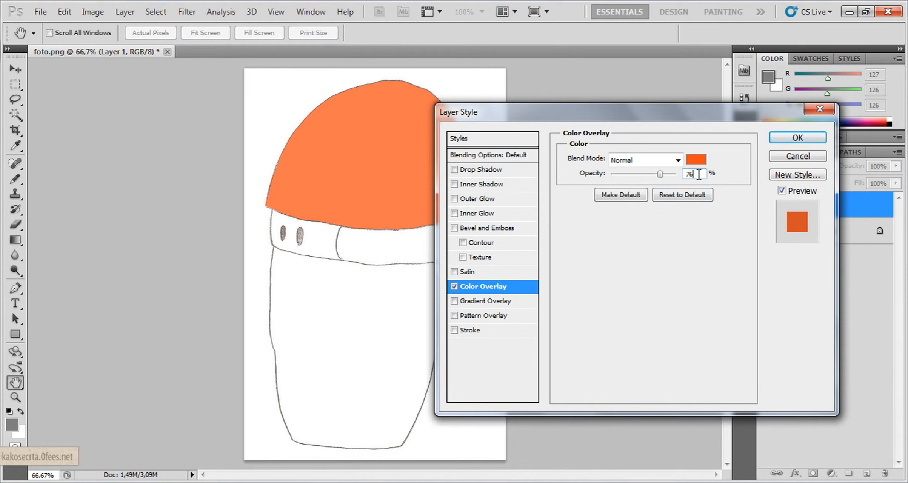
# Add a pattern overlay to the hat, loading the Artist Surfaces patterns and choosing a light, fine-grained paper texture.
pyautogui.click(495, 313)
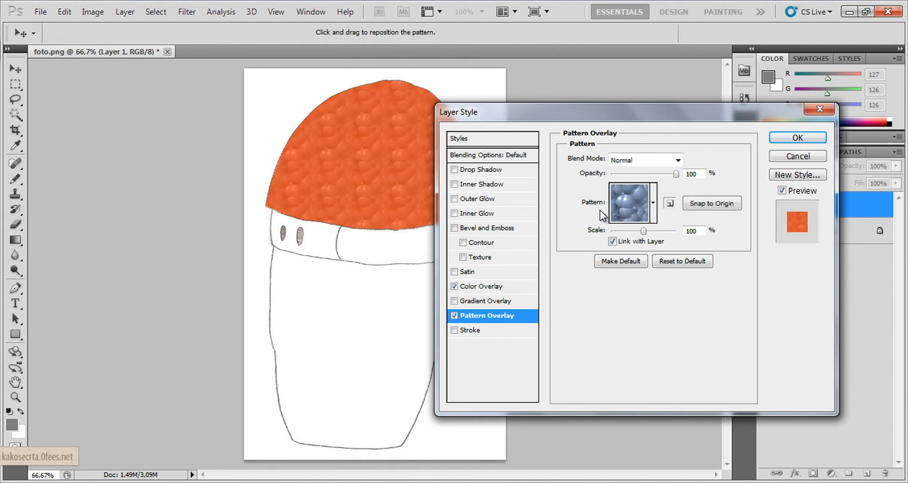
pyautogui.click(634, 197)
pyautogui.click(705, 237)
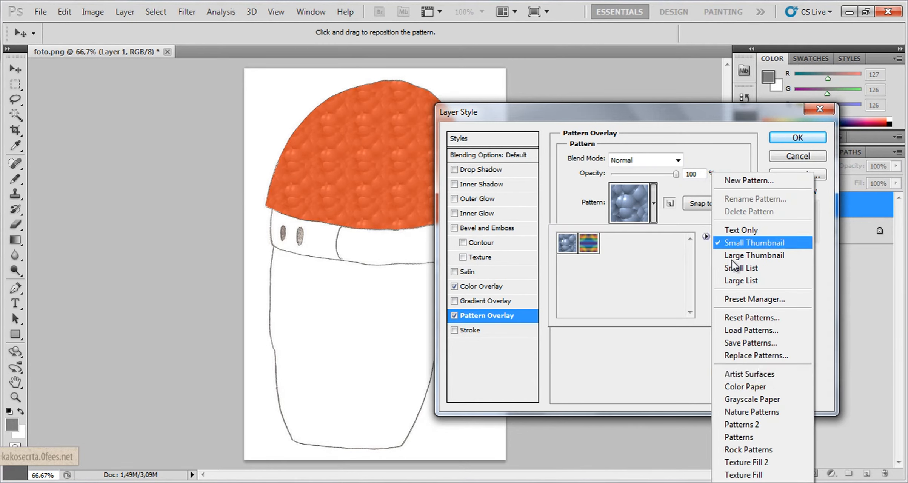
pyautogui.click(763, 375)
pyautogui.click(423, 184)
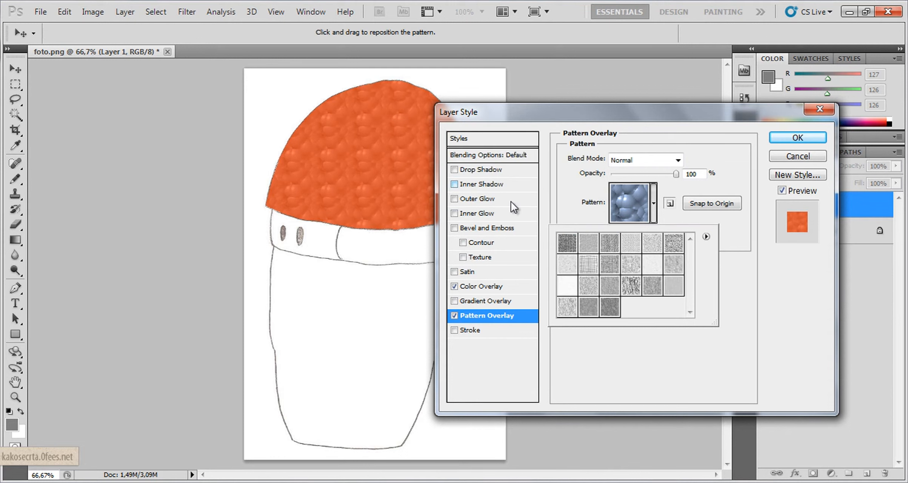
pyautogui.click(651, 267)
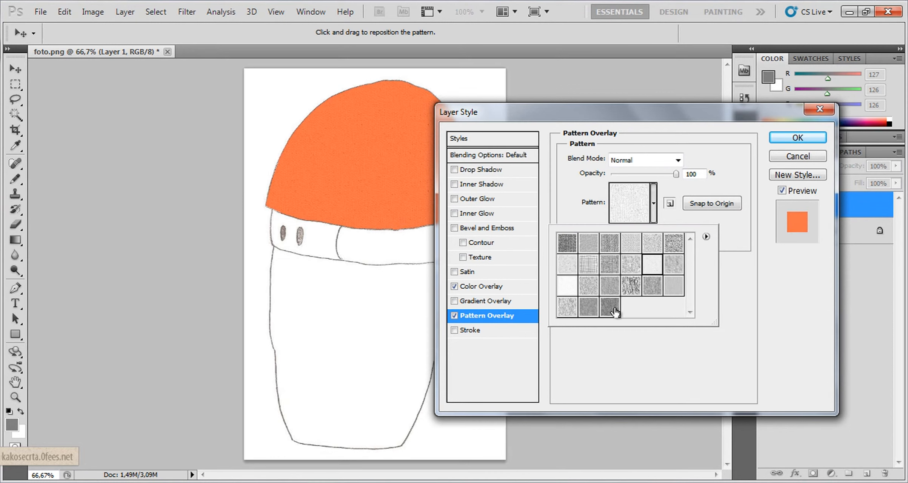
# Enable a stroke on the hat layer and apply the layer style.
pyautogui.click(618, 335)
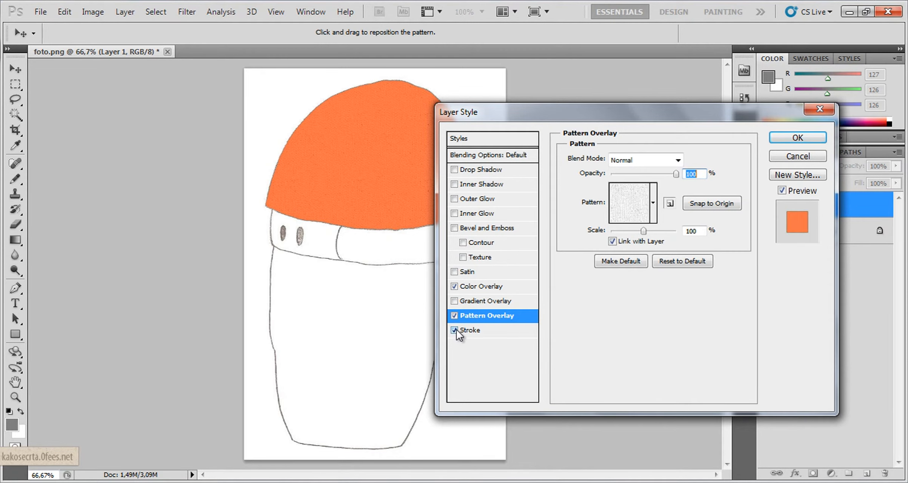
pyautogui.click(797, 137)
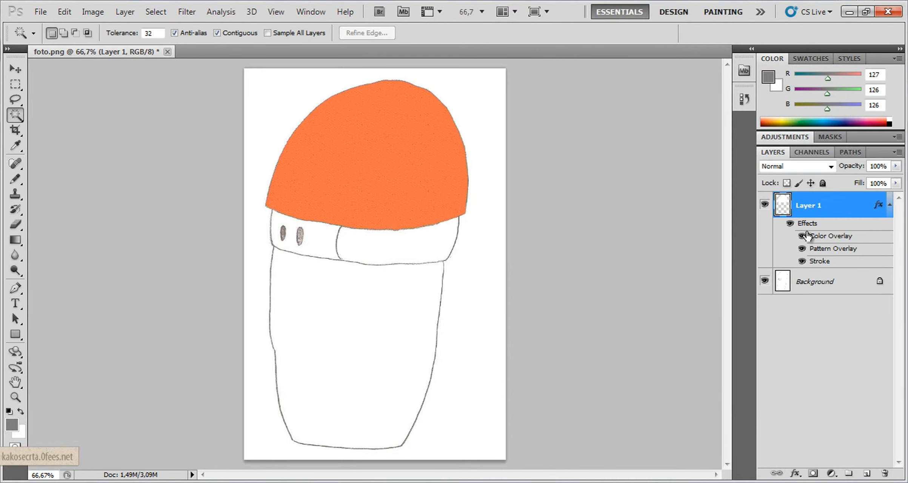
pyautogui.rightClick(824, 209)
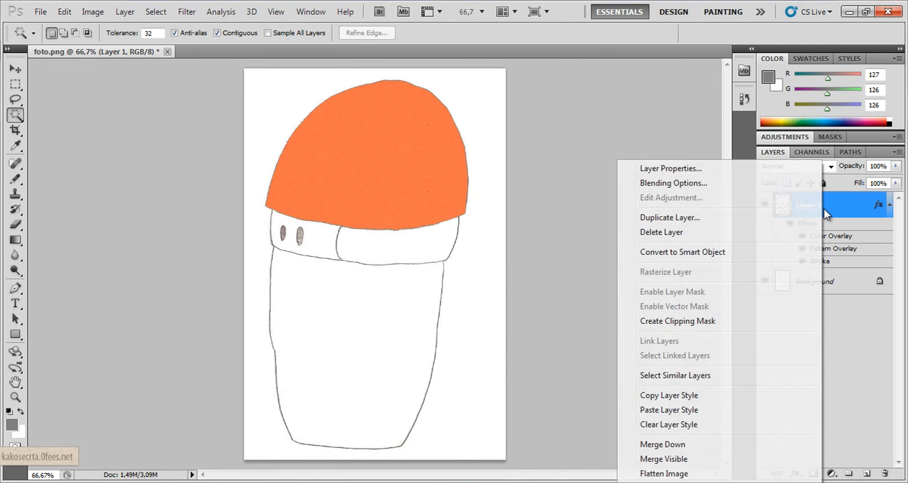
pyautogui.click(43, 125)
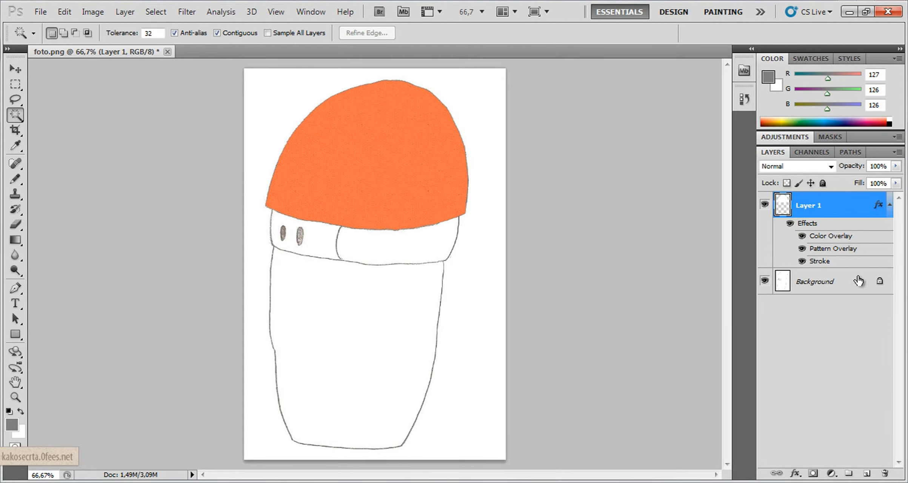
# Select the blank right section of the band below the hat on the Background and copy it to a new layer.
pyautogui.click(842, 282)
pyautogui.click(361, 246)
pyautogui.rightClick(361, 246)
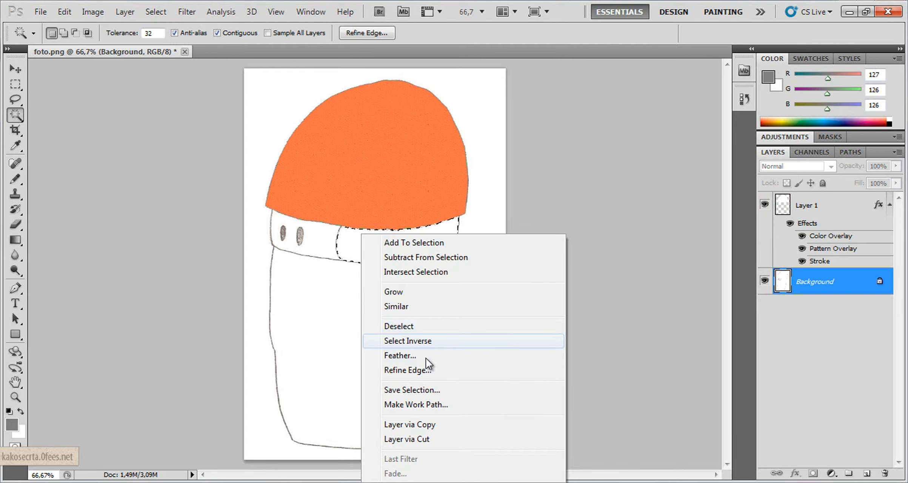
pyautogui.click(470, 421)
# Select the large body area below the band on the Background and copy it to a new layer.
pyautogui.click(800, 310)
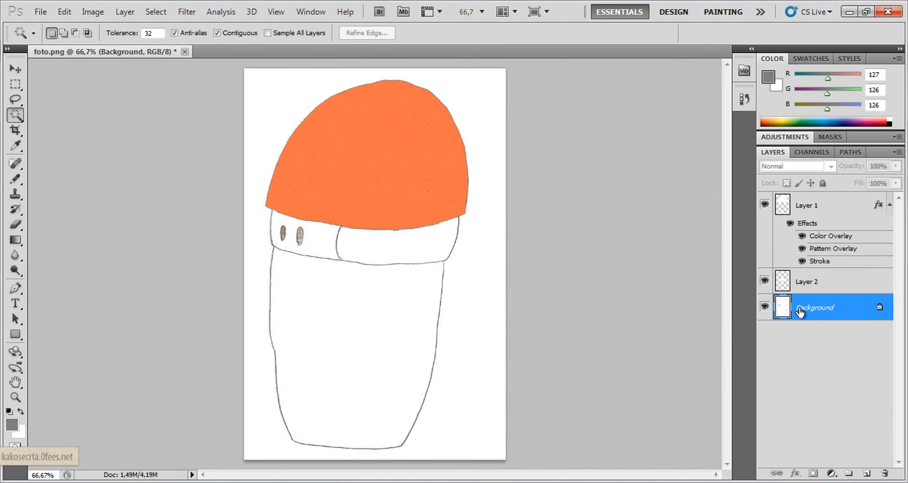
pyautogui.click(356, 304)
pyautogui.rightClick(357, 304)
pyautogui.click(434, 243)
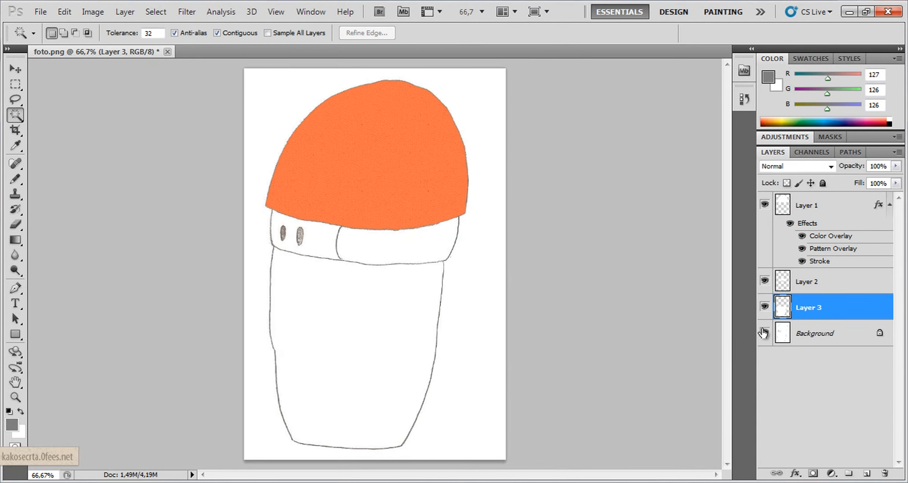
# Select the left band section around the two eyes on the Background and copy it to a new layer.
pyautogui.click(800, 334)
pyautogui.click(309, 243)
pyautogui.rightClick(309, 243)
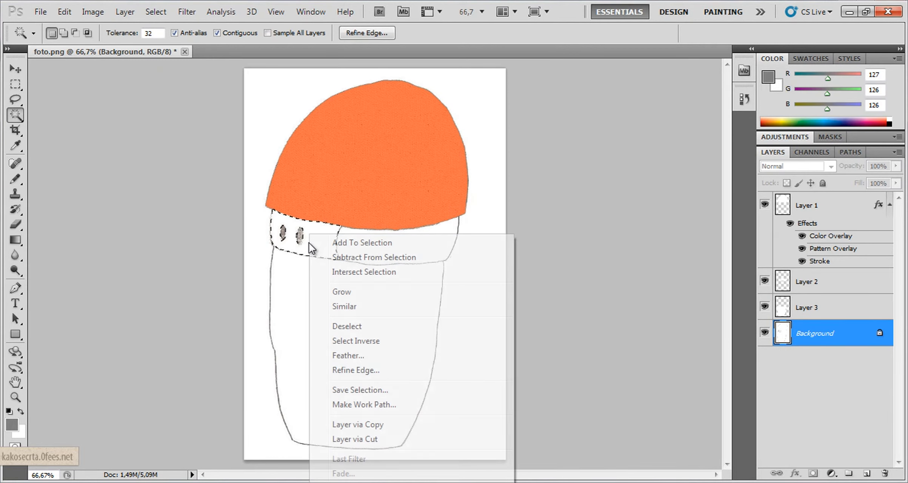
pyautogui.click(375, 425)
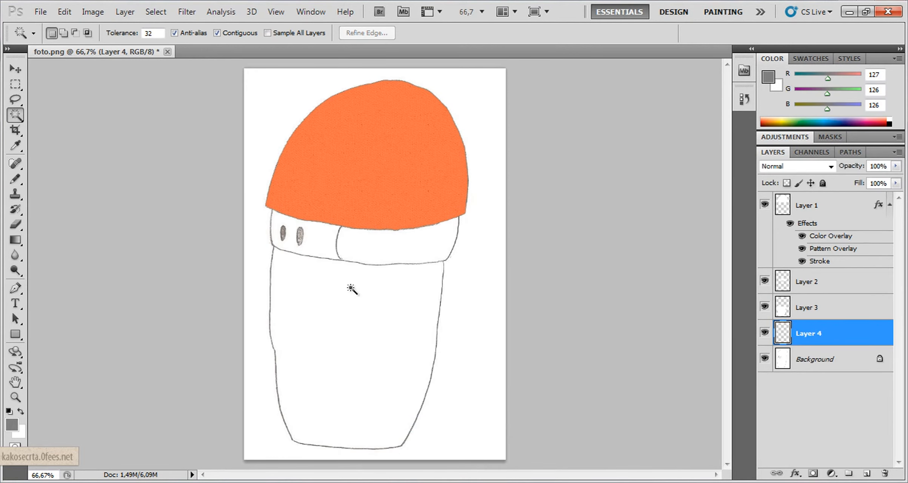
# Copy the layer style of Layer 1 and paste it onto Layer 2.
pyautogui.click(820, 285)
pyautogui.rightClick(821, 283)
pyautogui.click(852, 214)
pyautogui.click(852, 214)
pyautogui.rightClick(833, 216)
pyautogui.click(708, 394)
pyautogui.click(822, 285)
pyautogui.rightClick(824, 286)
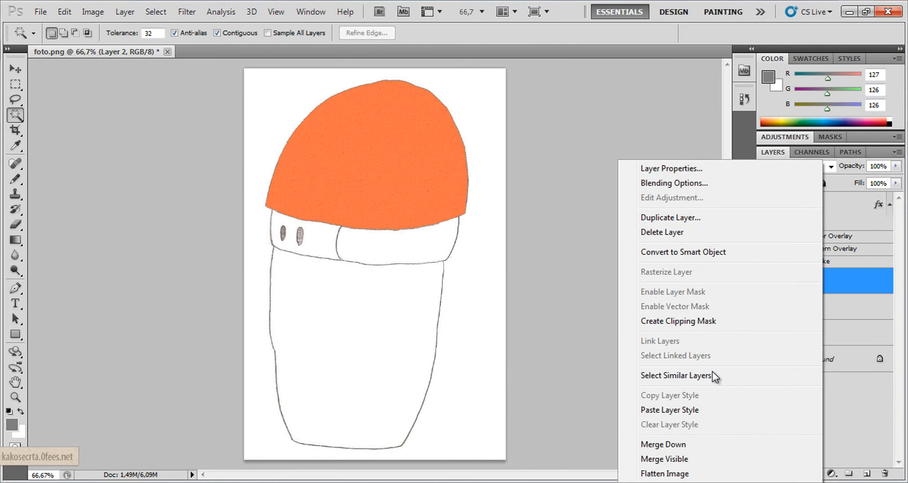
pyautogui.click(679, 412)
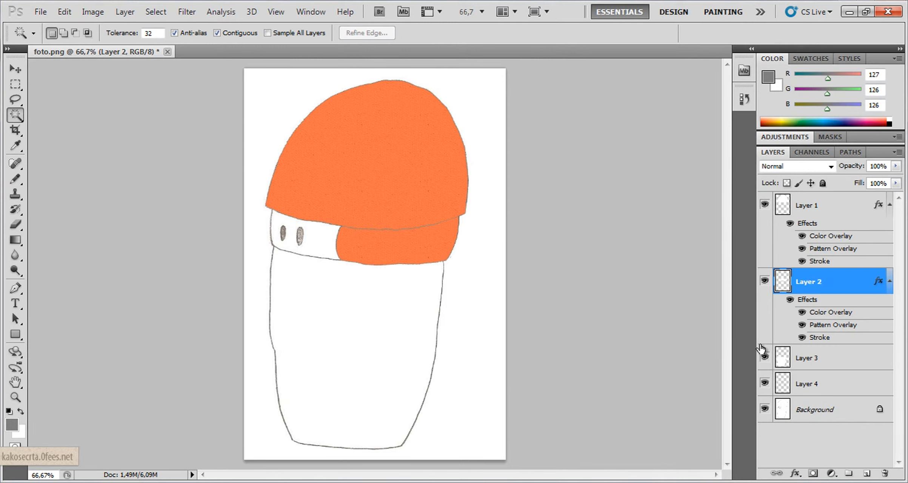
# Change Layer 2's colour overlay to light blue 82abce.
pyautogui.rightClick(810, 280)
pyautogui.click(672, 182)
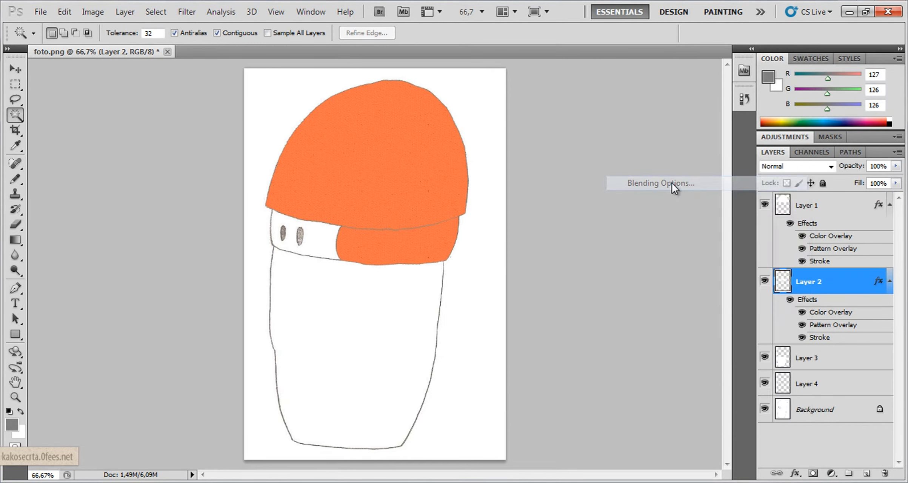
pyautogui.click(487, 286)
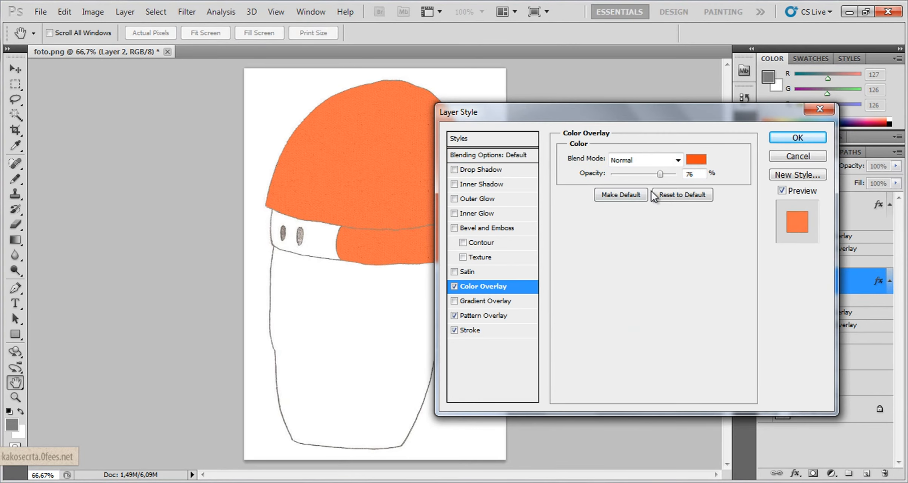
pyautogui.click(701, 161)
pyautogui.click(758, 207)
pyautogui.moveTo(760, 213); pyautogui.dragTo(760, 215)
pyautogui.moveTo(652, 173); pyautogui.dragTo(633, 176)
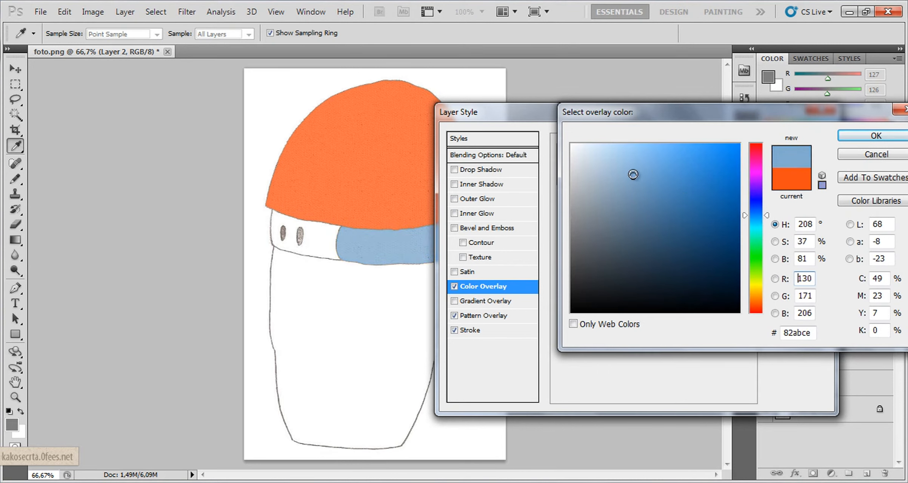
pyautogui.click(872, 139)
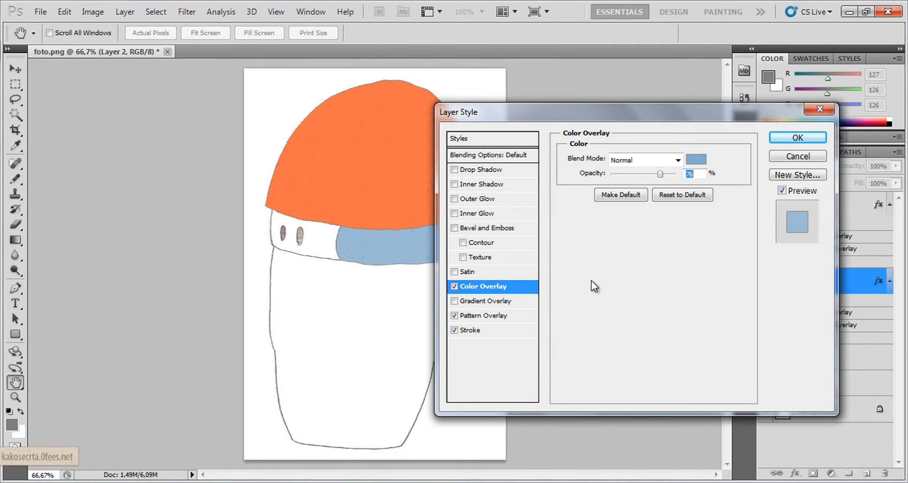
# Set Layer 2's stroke colour to grey-blue 808ea3 and apply the layer style.
pyautogui.click(479, 329)
pyautogui.click(587, 281)
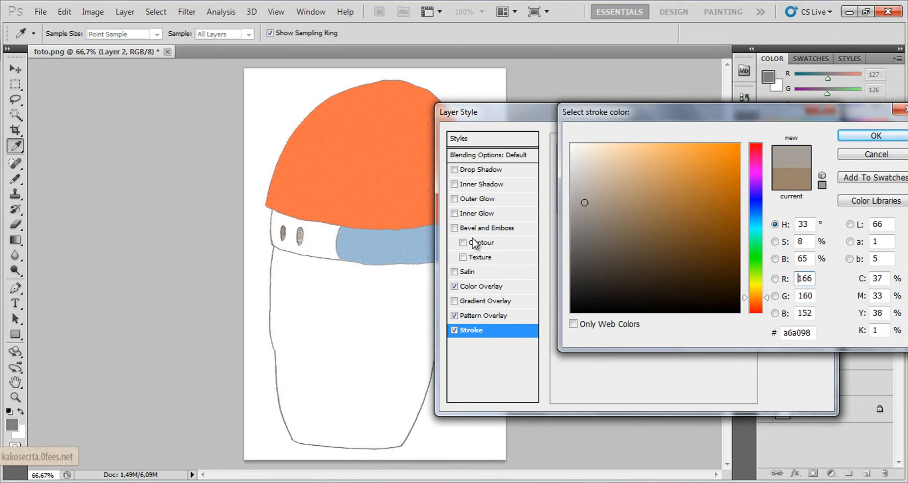
pyautogui.click(409, 241)
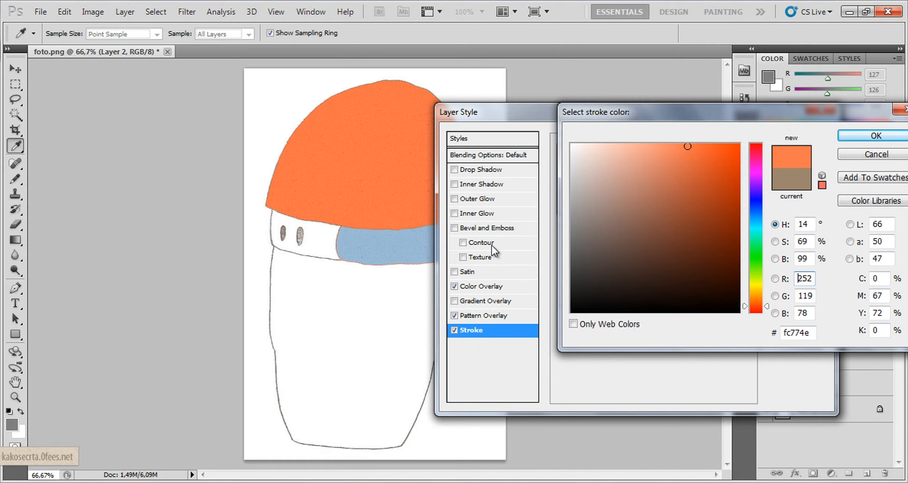
pyautogui.click(756, 211)
pyautogui.moveTo(643, 183); pyautogui.dragTo(627, 175)
pyautogui.click(601, 187)
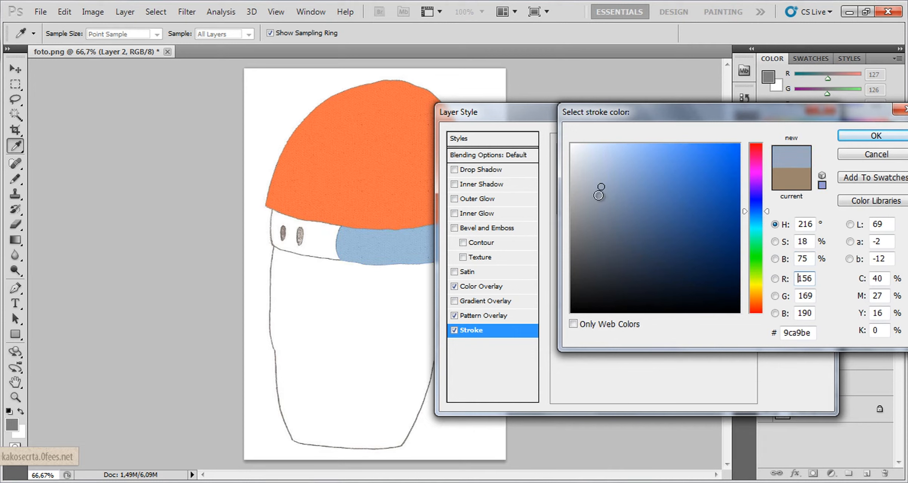
pyautogui.moveTo(604, 206); pyautogui.dragTo(606, 204)
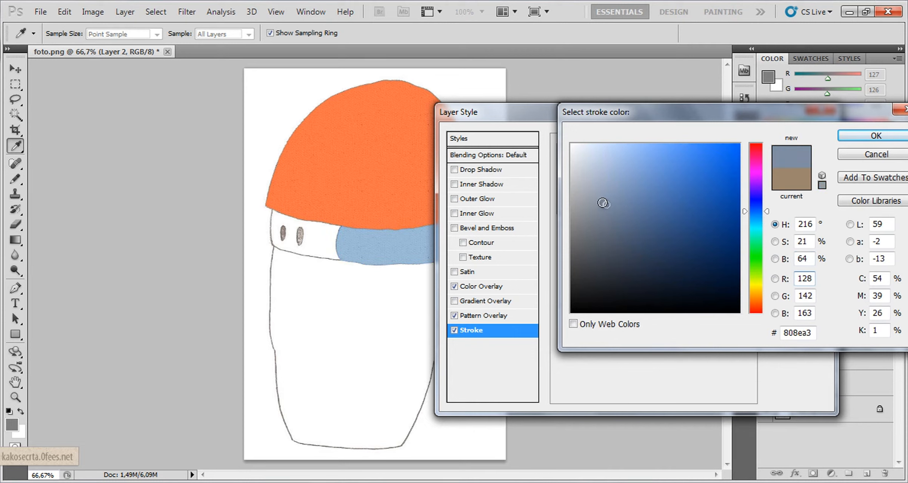
pyautogui.click(855, 130)
pyautogui.click(854, 135)
pyautogui.press('w')
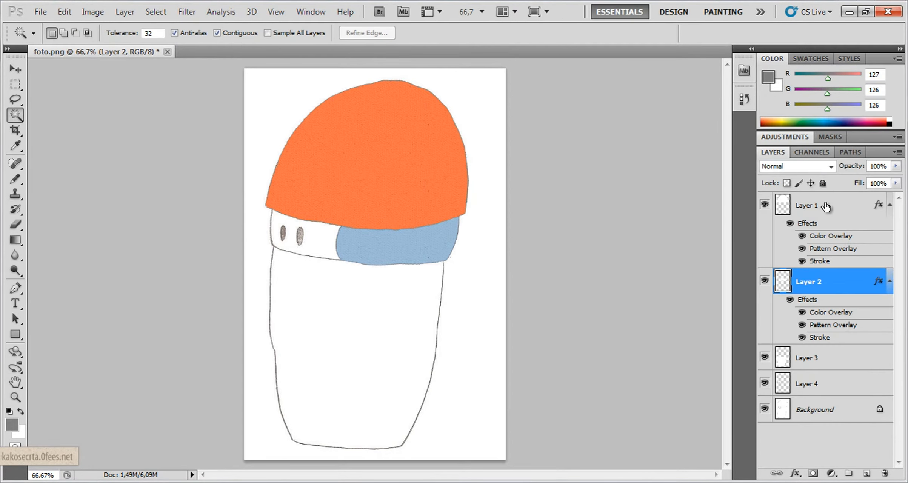
# Change the stroke colour of Layer 1, the orange hat, to a medium grey and apply the layer style.
pyautogui.click(826, 206)
pyautogui.rightClick(825, 207)
pyautogui.click(716, 182)
pyautogui.click(467, 330)
pyautogui.click(592, 255)
pyautogui.moveTo(619, 211)
pyautogui.mouseDown()
pyautogui.moveTo(584, 224)
pyautogui.moveTo(570, 241)
pyautogui.moveTo(576, 231)
pyautogui.mouseUp()
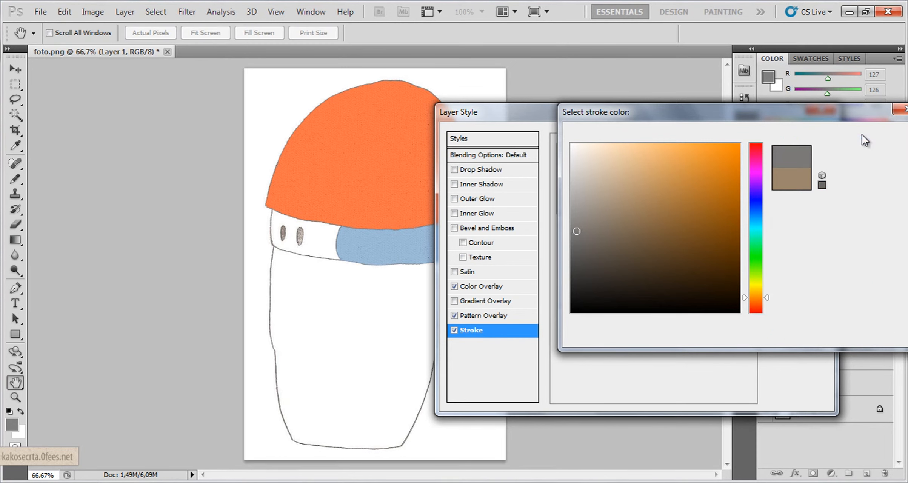
pyautogui.click(864, 135)
pyautogui.click(796, 137)
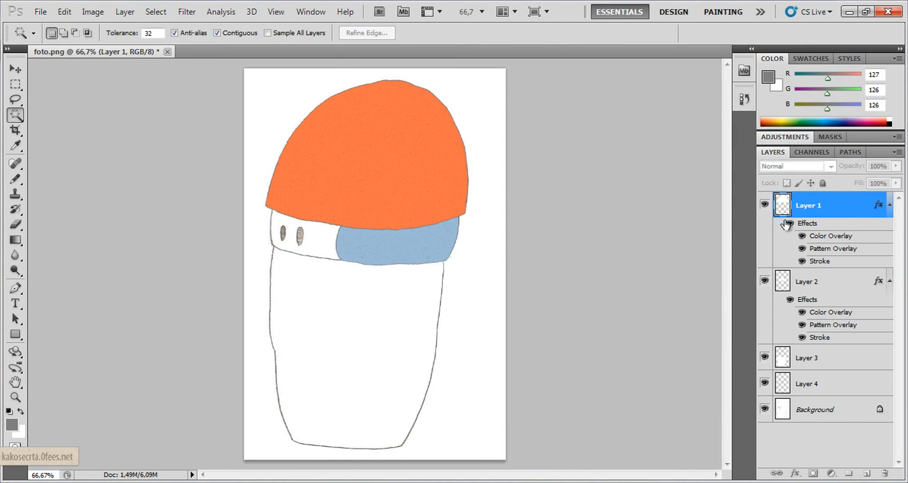
# Copy the layer style of Layer 2 and paste it onto Layer 3.
pyautogui.click(811, 291)
pyautogui.rightClick(811, 291)
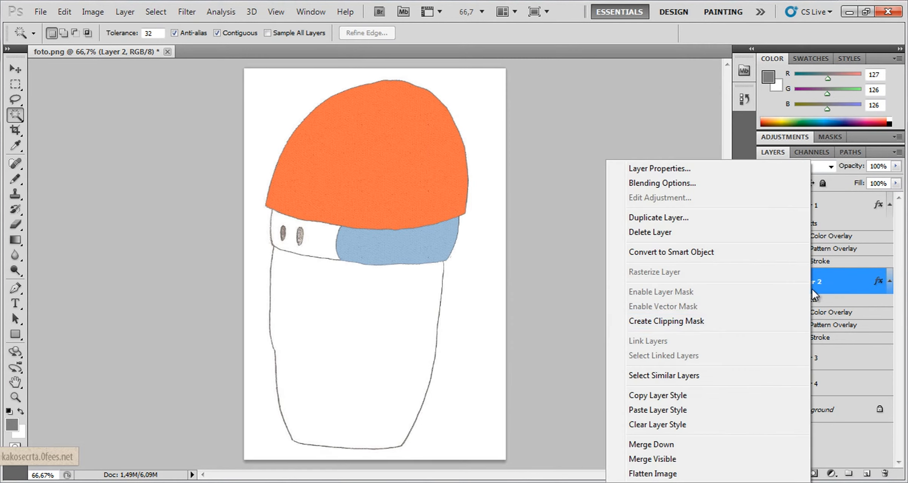
pyautogui.click(674, 396)
pyautogui.click(831, 365)
pyautogui.rightClick(830, 365)
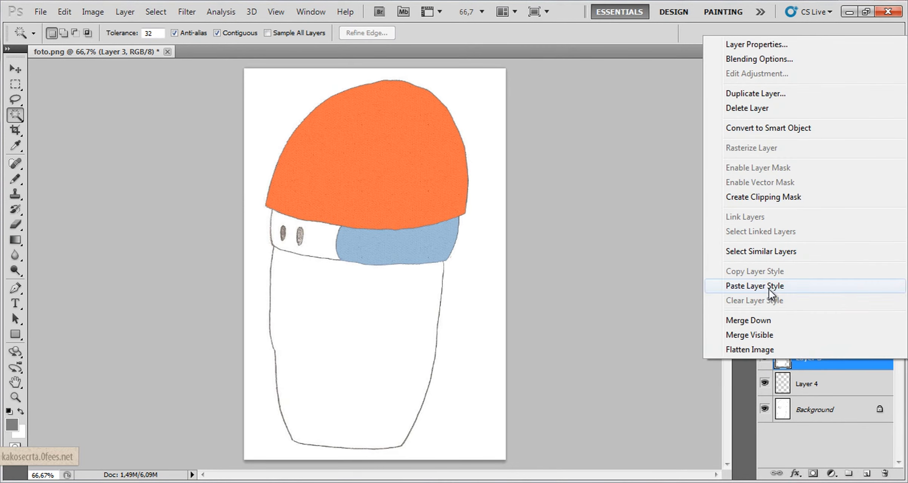
pyautogui.click(769, 289)
# Change Layer 3's colour overlay to a very light, near-white grey.
pyautogui.rightClick(831, 357)
pyautogui.click(772, 58)
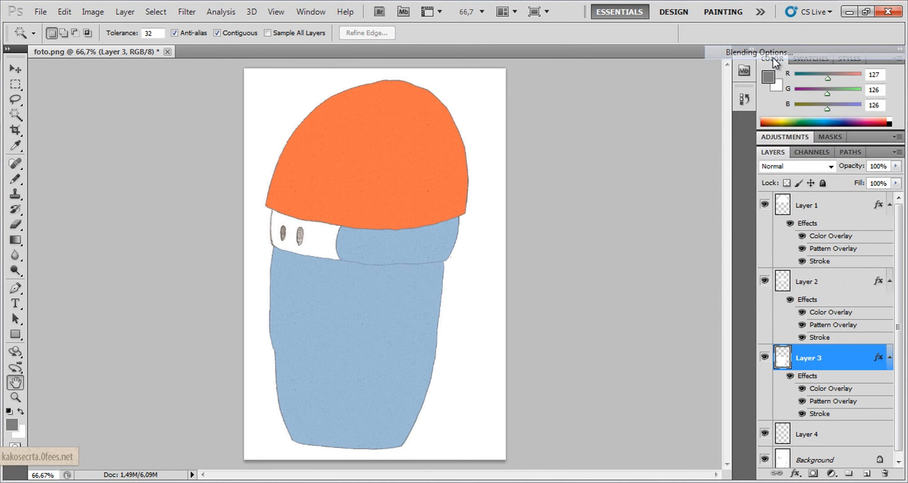
pyautogui.click(483, 287)
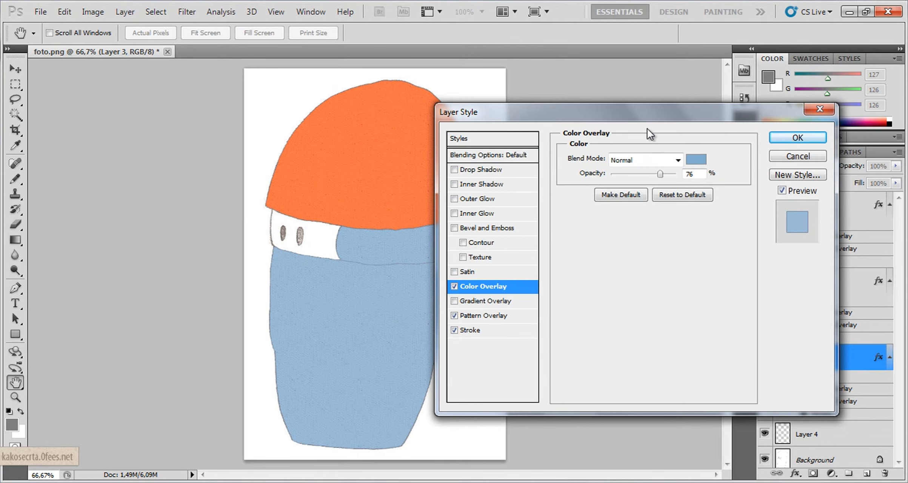
pyautogui.click(697, 160)
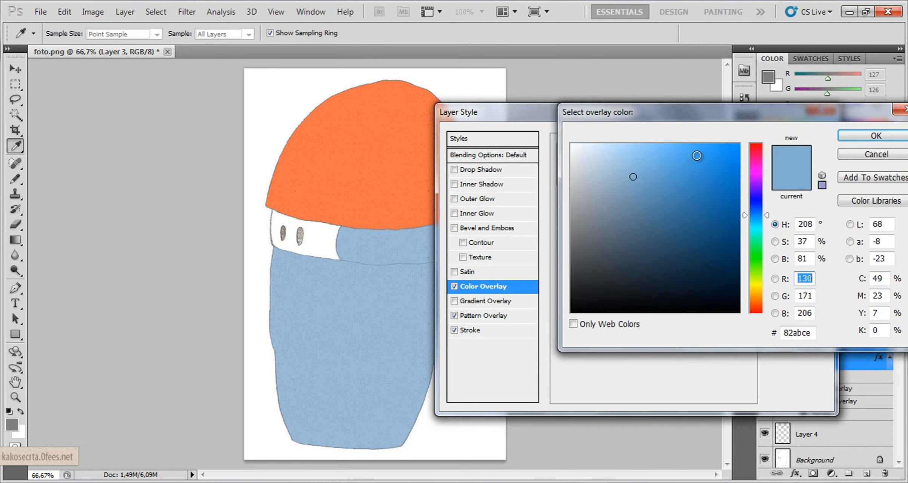
pyautogui.moveTo(572, 214); pyautogui.dragTo(571, 154)
pyautogui.click(857, 137)
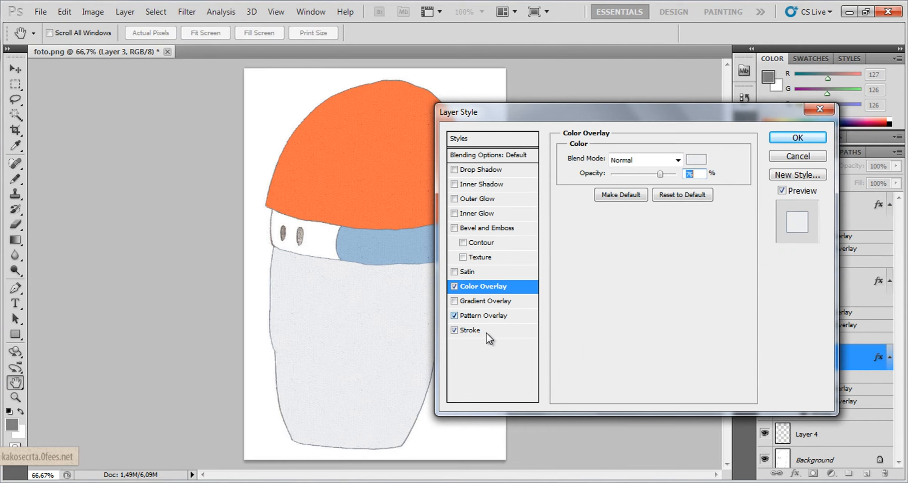
# Set Layer 3's stroke colour to medium grey 818181 and apply the layer style.
pyautogui.click(486, 331)
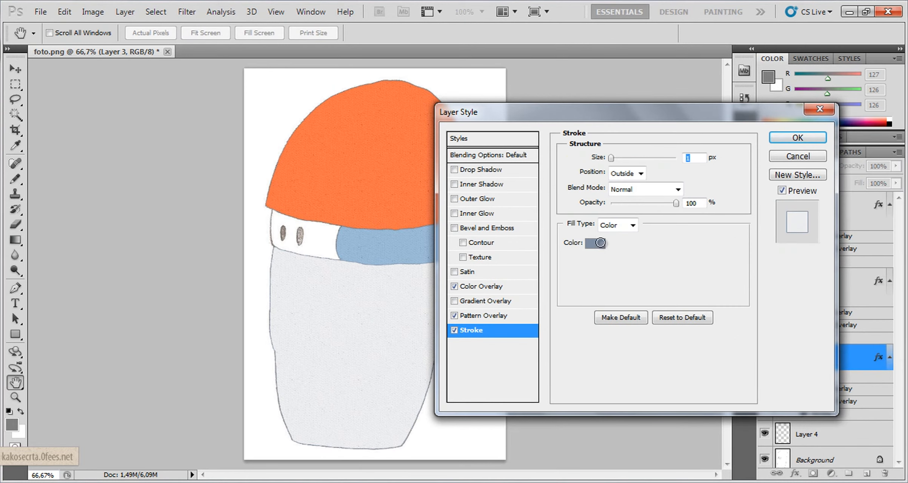
pyautogui.click(600, 246)
pyautogui.moveTo(587, 214); pyautogui.dragTo(561, 227)
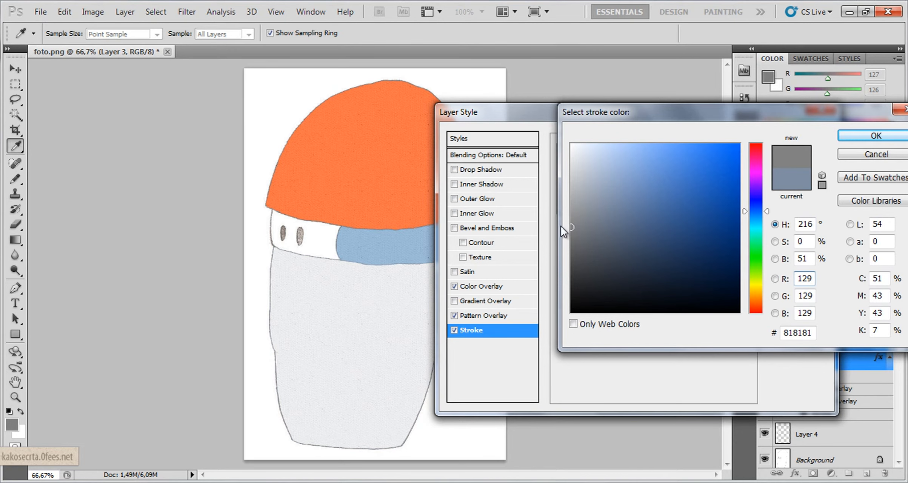
pyautogui.click(857, 133)
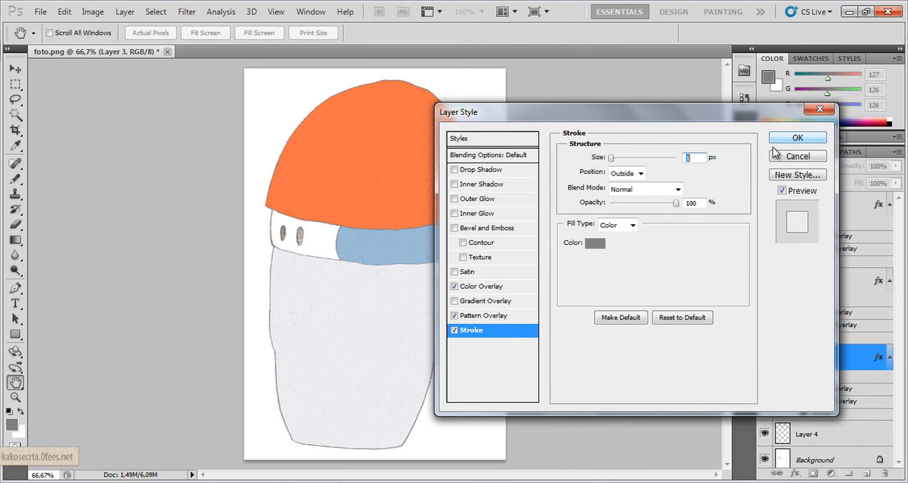
pyautogui.click(779, 139)
pyautogui.click(828, 434)
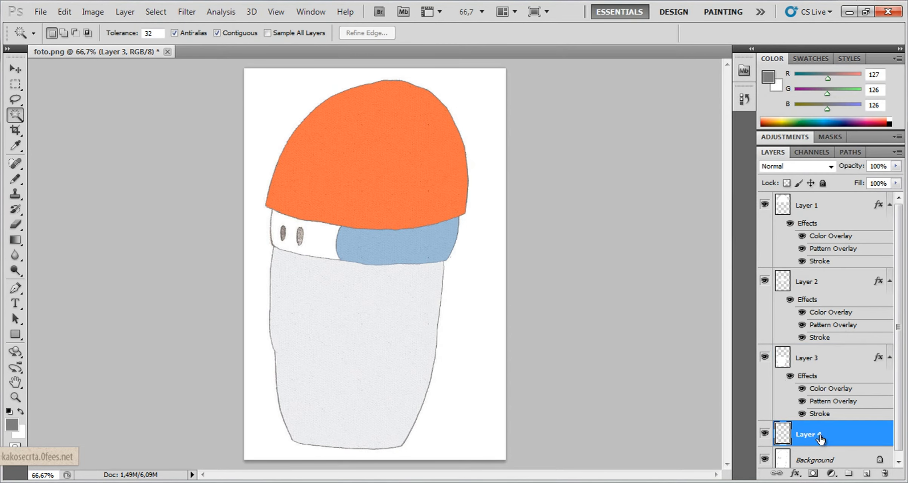
pyautogui.rightClick(828, 434)
pyautogui.click(756, 133)
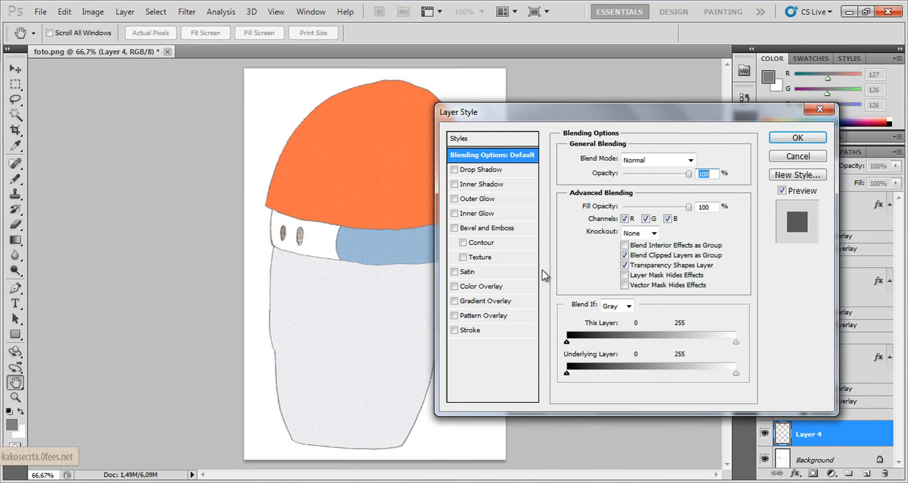
pyautogui.click(505, 286)
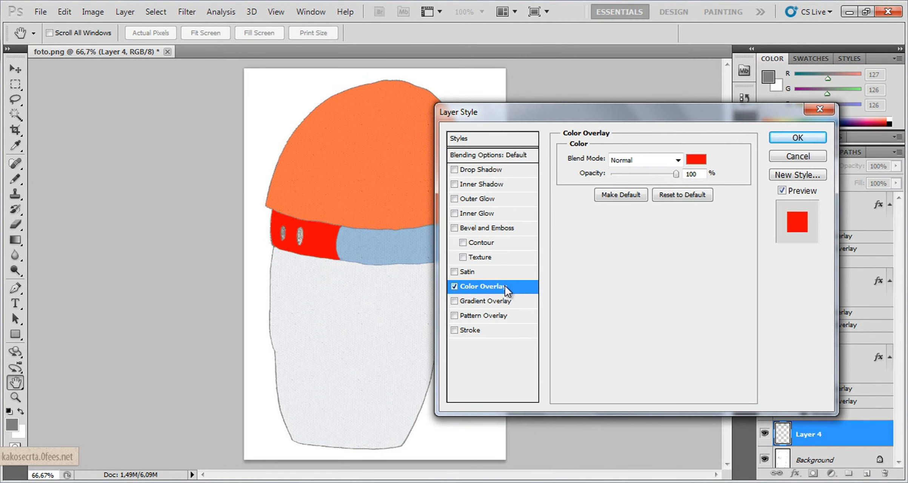
pyautogui.click(793, 154)
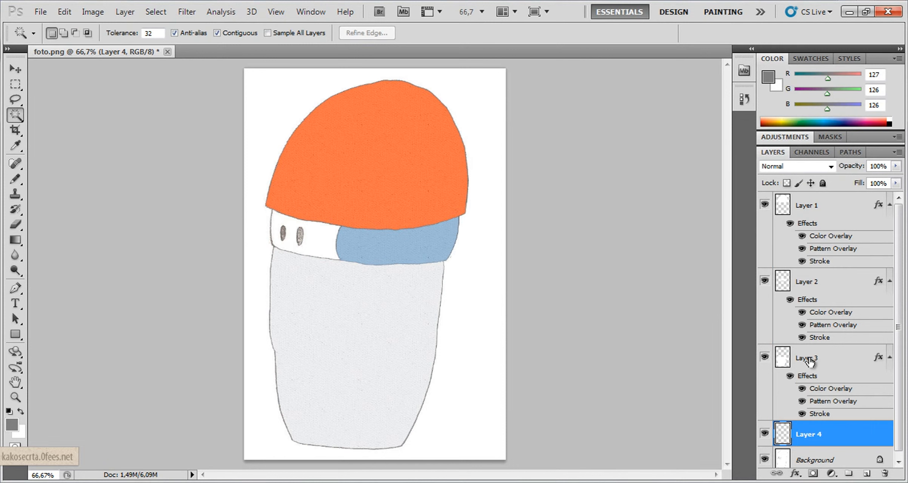
# Paste the copied layer style onto Layer 4, the face band, and change its colour overlay to a golden yellow.
pyautogui.rightClick(815, 440)
pyautogui.click(754, 366)
pyautogui.rightClick(826, 438)
pyautogui.click(780, 135)
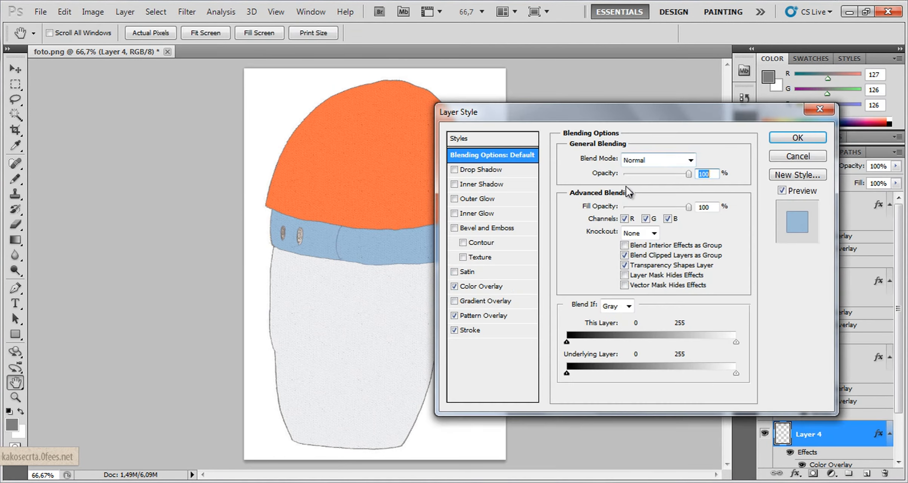
pyautogui.click(483, 286)
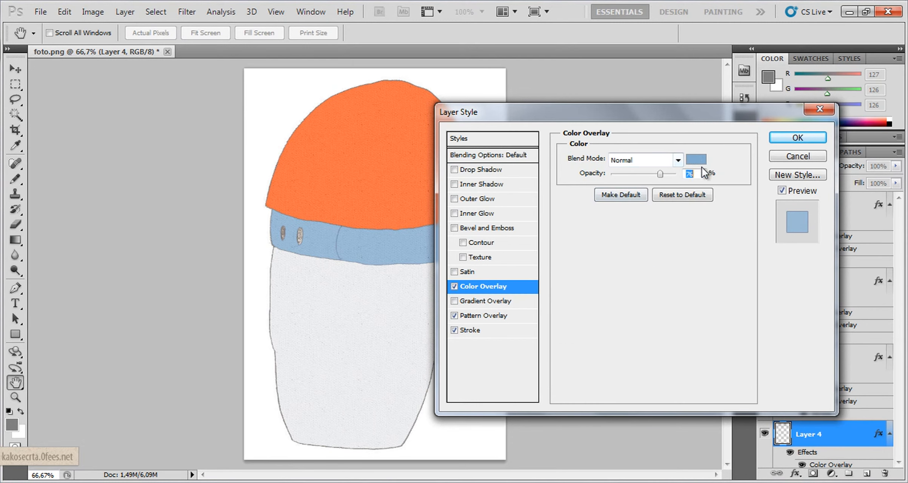
pyautogui.click(695, 155)
pyautogui.click(759, 293)
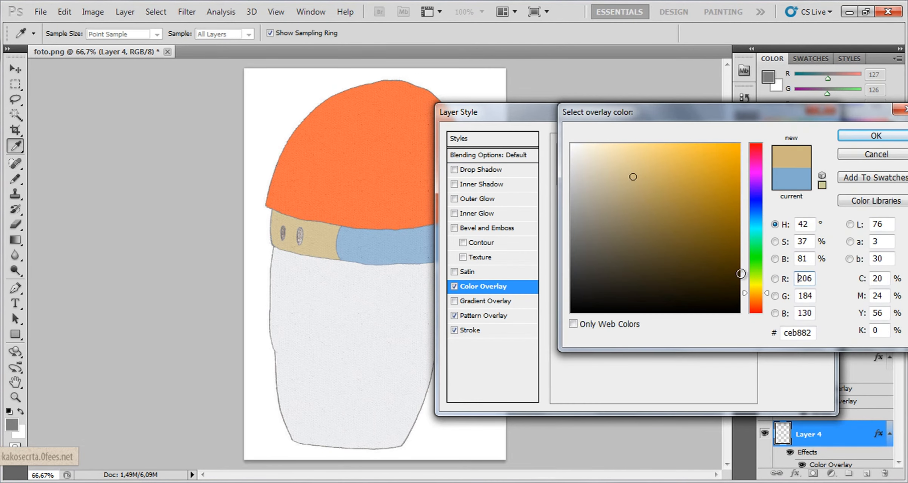
pyautogui.moveTo(636, 176)
pyautogui.mouseDown()
pyautogui.moveTo(648, 158)
pyautogui.moveTo(678, 155)
pyautogui.mouseUp()
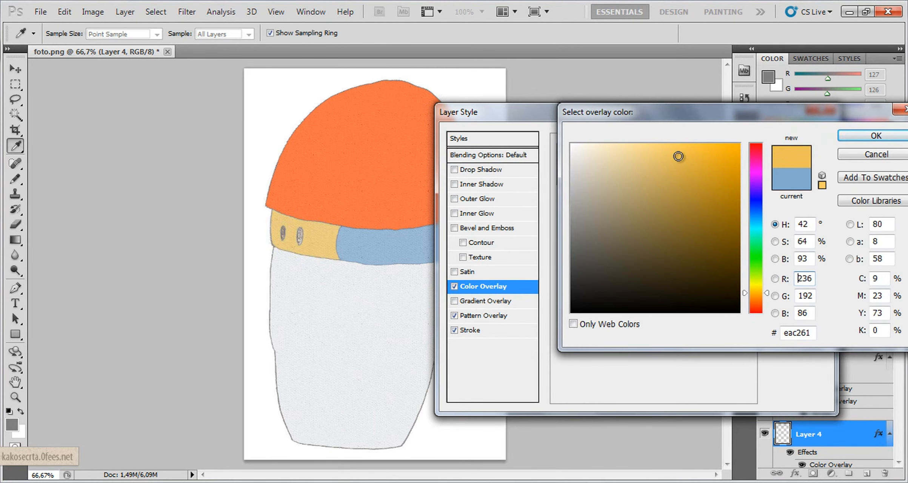
pyautogui.click(872, 137)
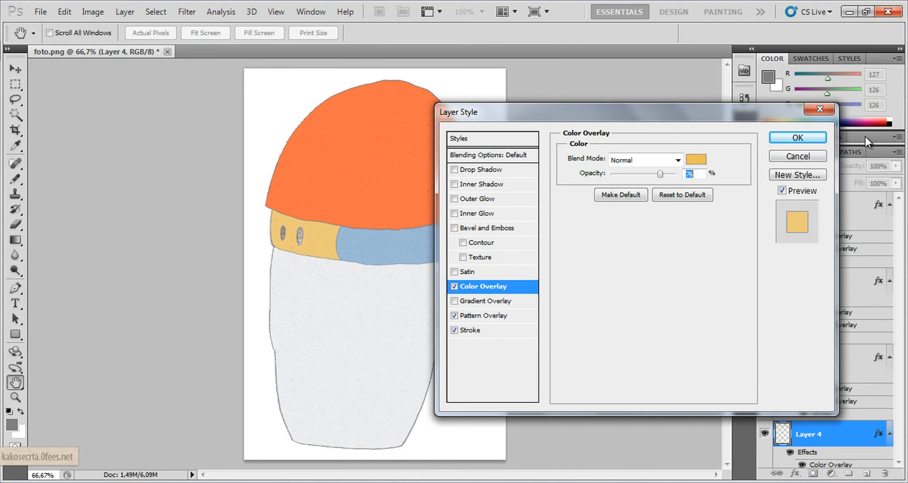
# Make Layer 4's yellow colour overlay slightly brighter and more saturated.
pyautogui.click(696, 159)
pyautogui.click(692, 157)
pyautogui.moveTo(692, 157)
pyautogui.mouseDown()
pyautogui.moveTo(719, 153)
pyautogui.moveTo(693, 152)
pyautogui.mouseUp()
pyautogui.click(869, 137)
# Set Layer 4's stroke colour to a dark brownish grey and apply the layer style.
pyautogui.click(475, 330)
pyautogui.click(594, 241)
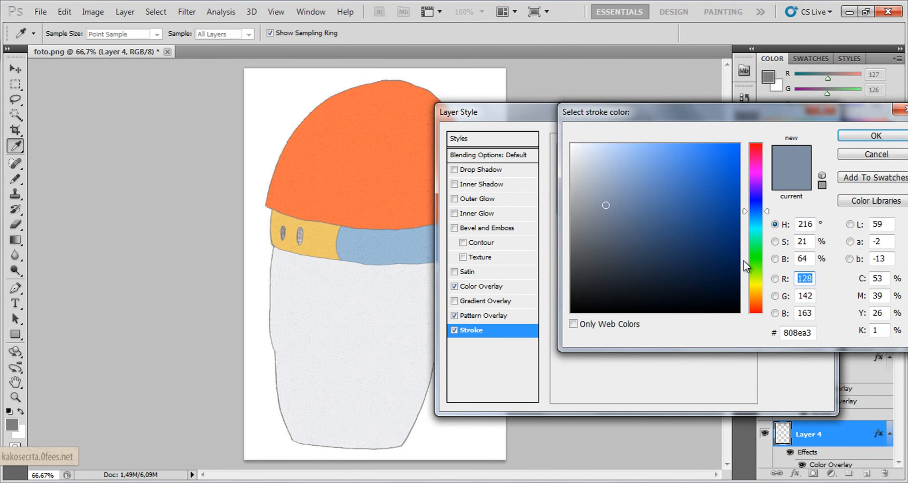
pyautogui.click(756, 286)
pyautogui.moveTo(756, 285); pyautogui.dragTo(753, 292)
pyautogui.moveTo(685, 182)
pyautogui.mouseDown()
pyautogui.moveTo(684, 152)
pyautogui.moveTo(695, 152)
pyautogui.moveTo(633, 170)
pyautogui.moveTo(598, 230)
pyautogui.mouseUp()
pyautogui.click(849, 138)
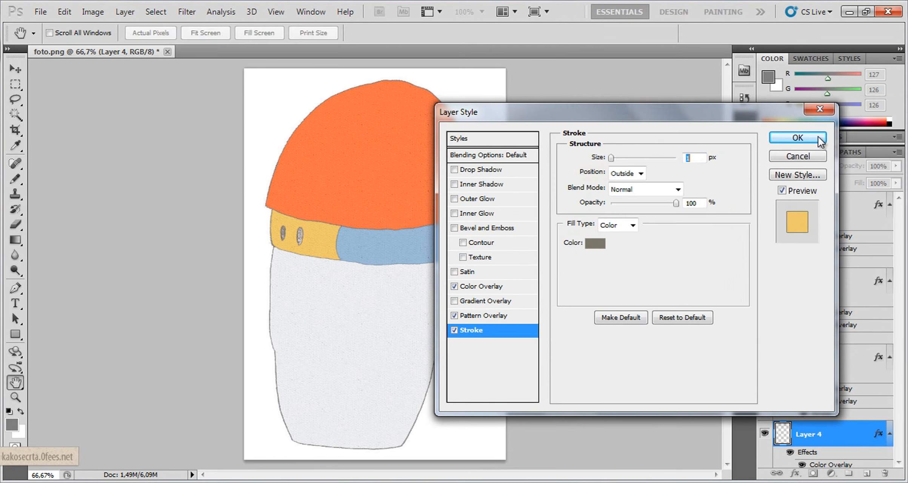
pyautogui.click(801, 132)
# Draw two grey upright ellipse shapes covering the two sketched eyes on the yellow face band.
pyautogui.click(15, 397)
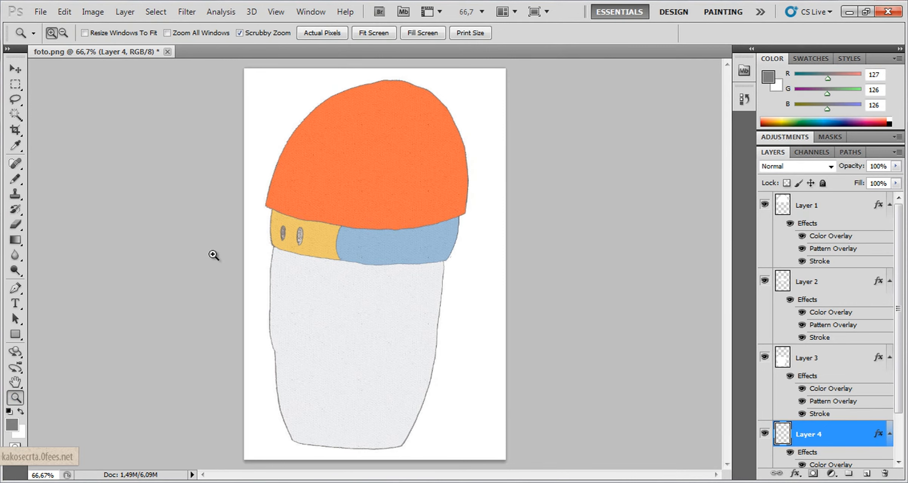
pyautogui.click(264, 231)
pyautogui.click(213, 246)
pyautogui.click(214, 244)
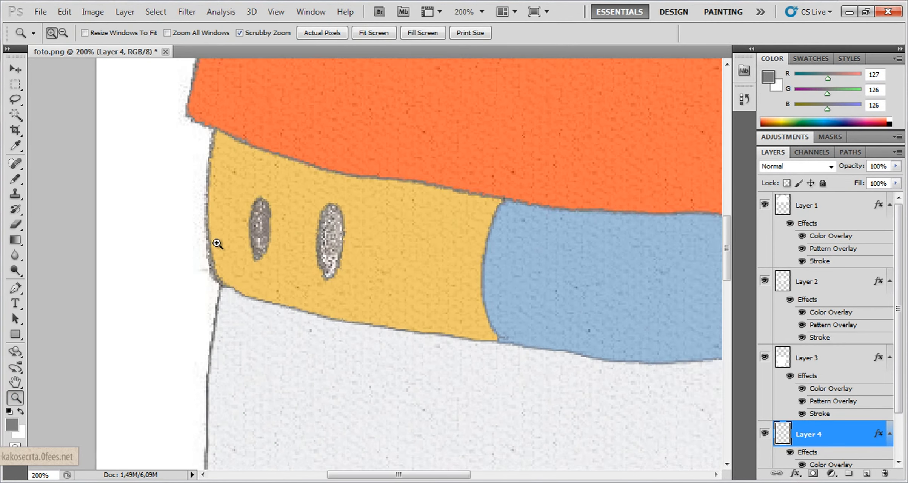
pyautogui.click(15, 335)
pyautogui.click(162, 33)
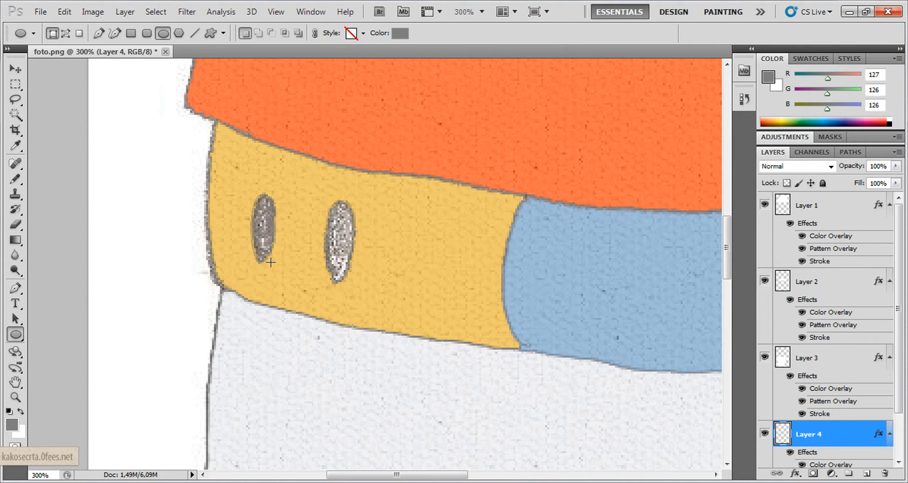
pyautogui.moveTo(274, 261); pyautogui.dragTo(275, 262)
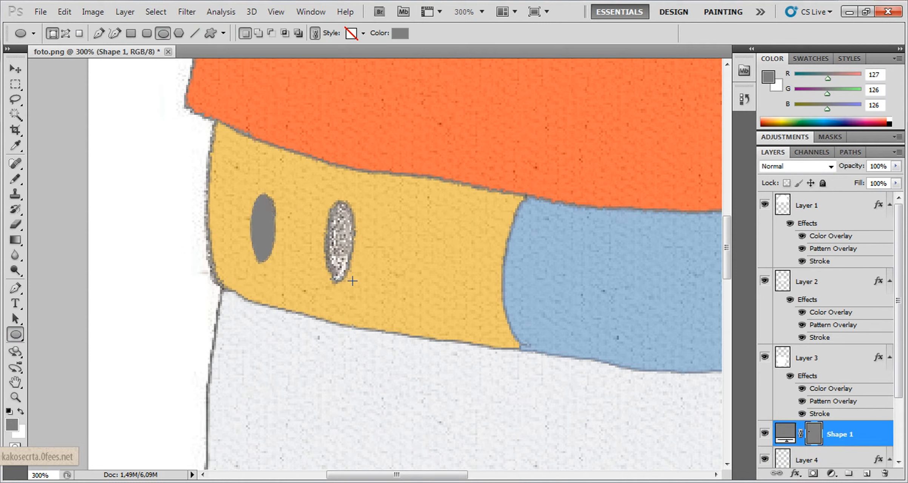
pyautogui.moveTo(352, 281); pyautogui.dragTo(352, 280)
pyautogui.scroll(-3, 785, 388)
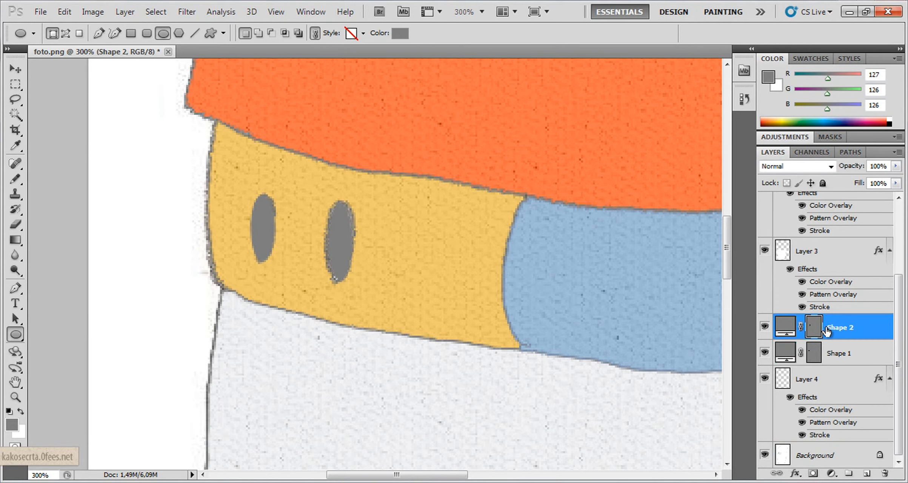
# Enlarge Shape 2, the right eye, to 133.33% width and 113.56% height, nudge it over the sketched eye and apply the transform.
pyautogui.press('v')
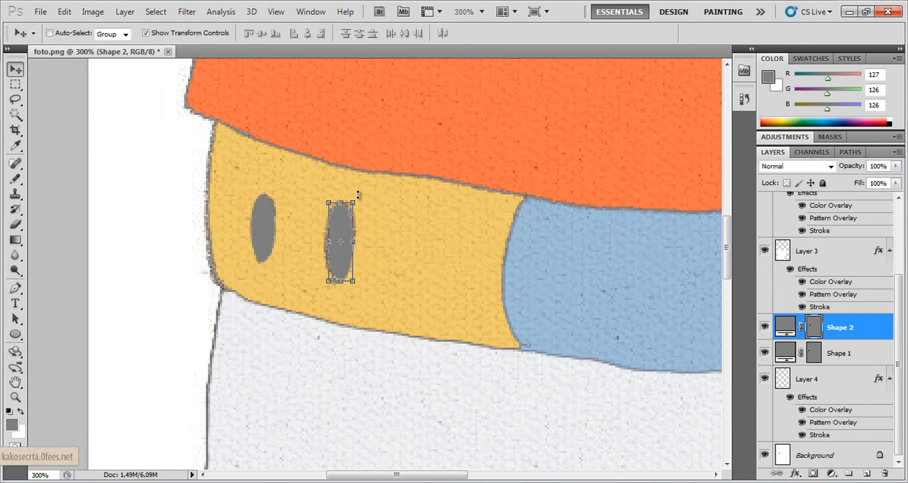
pyautogui.hotkey('ctrl', 't')
pyautogui.moveTo(359, 195); pyautogui.dragTo(362, 193)
pyautogui.moveTo(330, 285); pyautogui.dragTo(327, 288)
pyautogui.press('Left')
pyautogui.press('Left')
pyautogui.press('Left')
pyautogui.press('Down')
pyautogui.press('Down')
pyautogui.press('Up')
pyautogui.press('Up')
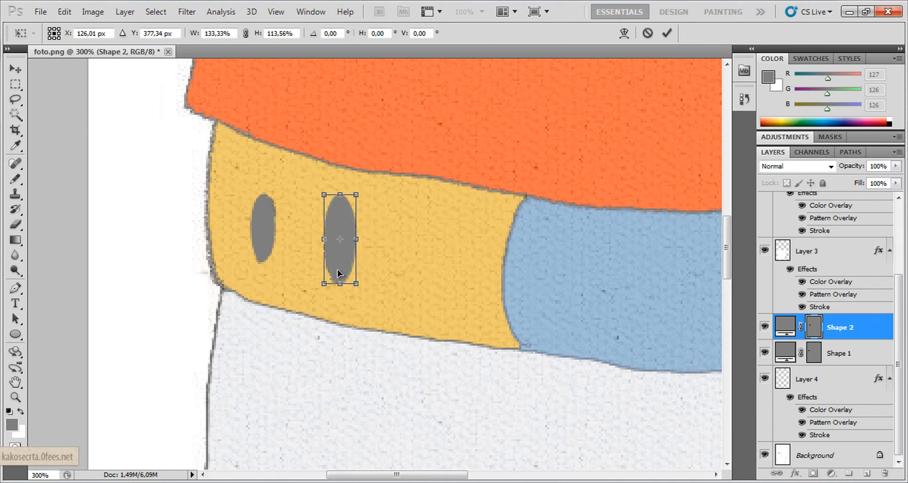
pyautogui.click(666, 33)
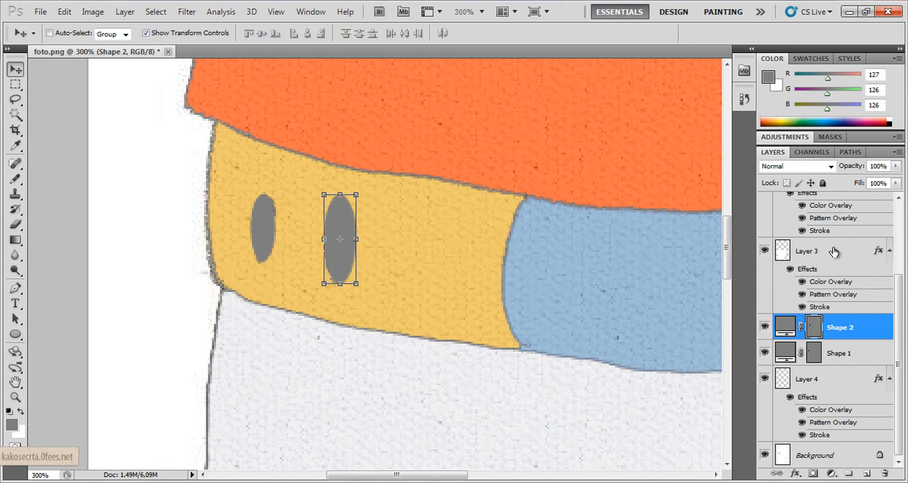
# Copy the layer style of Layer 3 and paste it onto Shape 2 and Shape 1.
pyautogui.click(834, 252)
pyautogui.rightClick(834, 252)
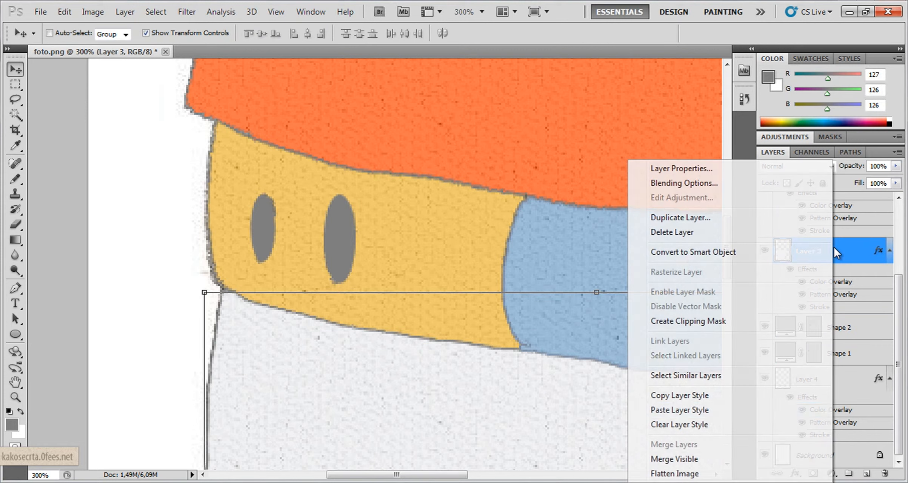
pyautogui.click(703, 402)
pyautogui.click(842, 329)
pyautogui.rightClick(842, 329)
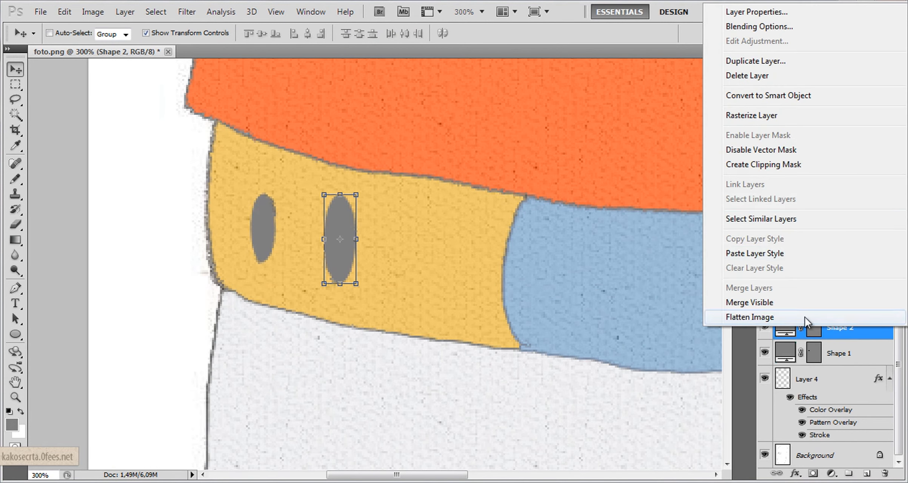
pyautogui.click(751, 254)
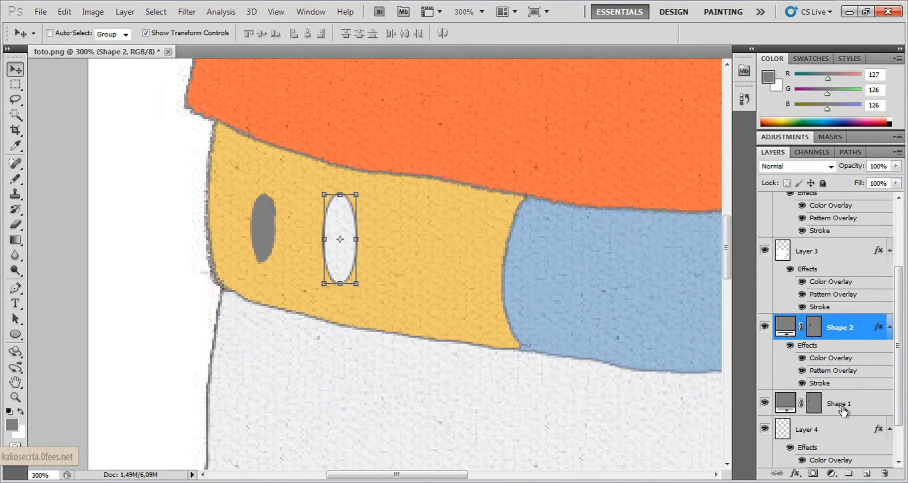
pyautogui.click(841, 404)
pyautogui.rightClick(842, 405)
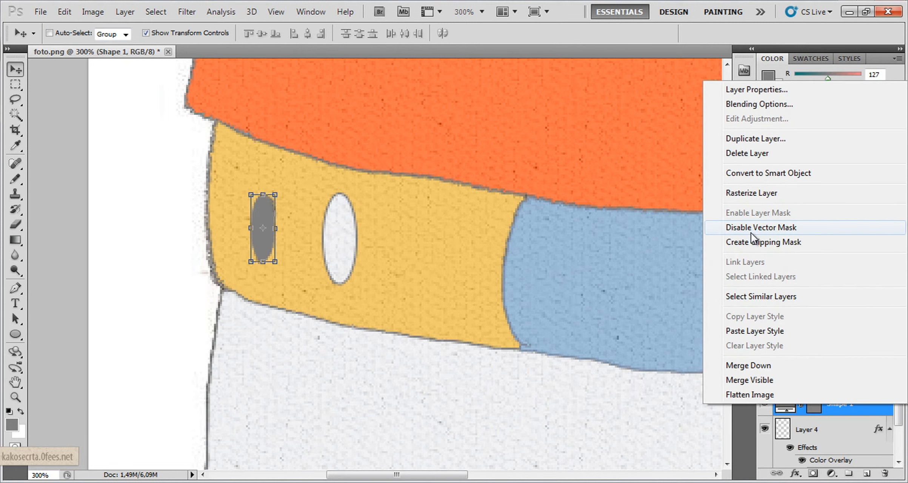
pyautogui.click(751, 331)
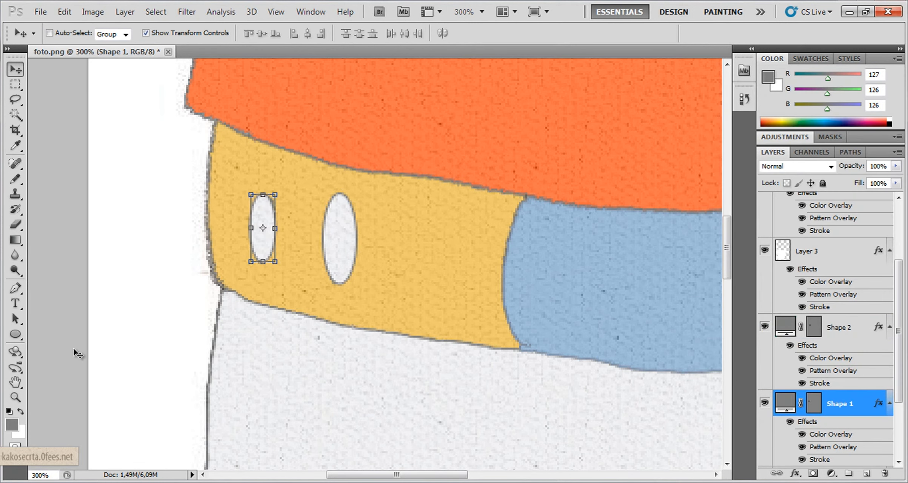
# Change Shape 1's colour overlay to dark grey 686b6e and apply the layer style.
pyautogui.click(15, 397)
pyautogui.click(323, 33)
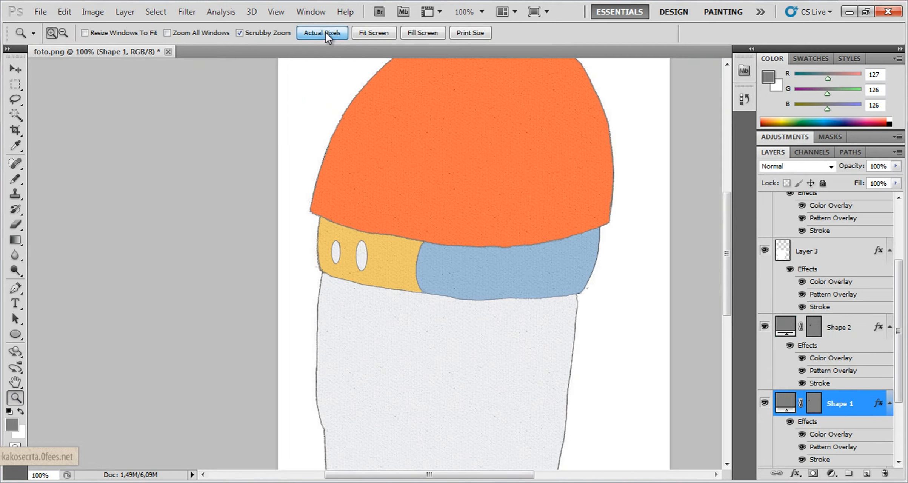
pyautogui.click(372, 33)
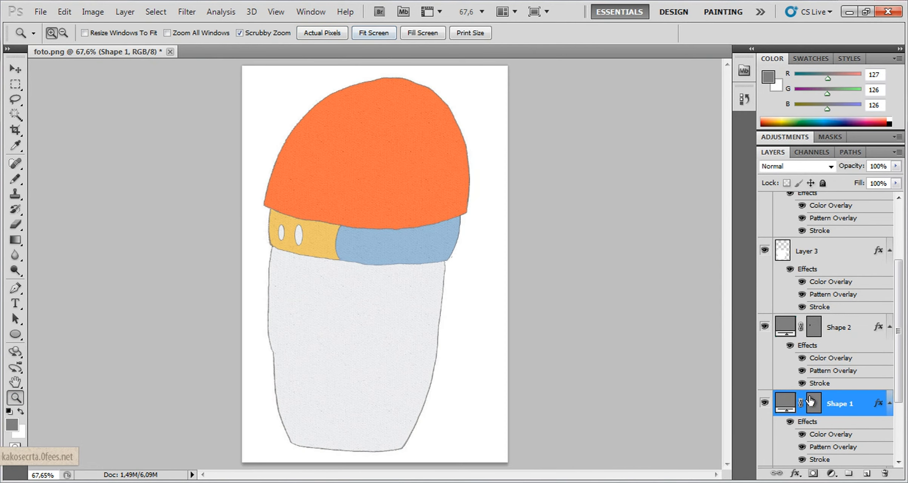
pyautogui.rightClick(834, 404)
pyautogui.click(729, 95)
pyautogui.click(506, 287)
pyautogui.click(695, 160)
pyautogui.moveTo(574, 181); pyautogui.dragTo(573, 202)
pyautogui.moveTo(577, 216); pyautogui.dragTo(579, 240)
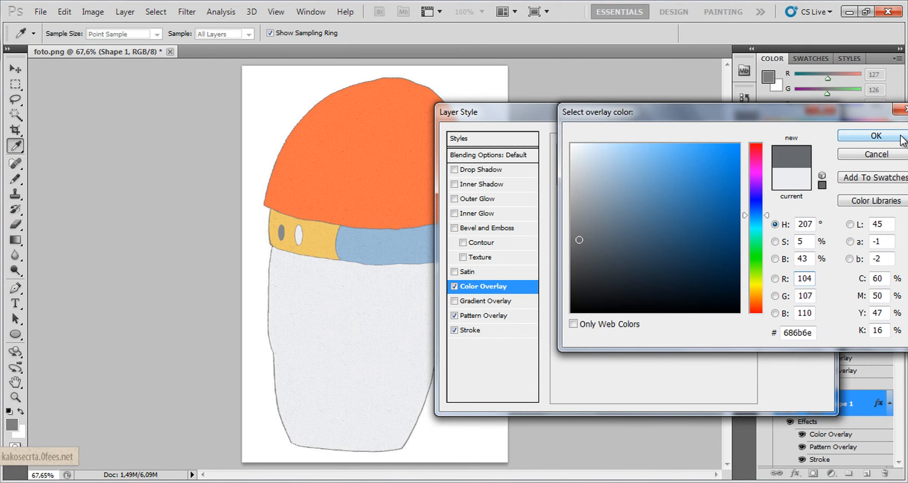
pyautogui.click(876, 136)
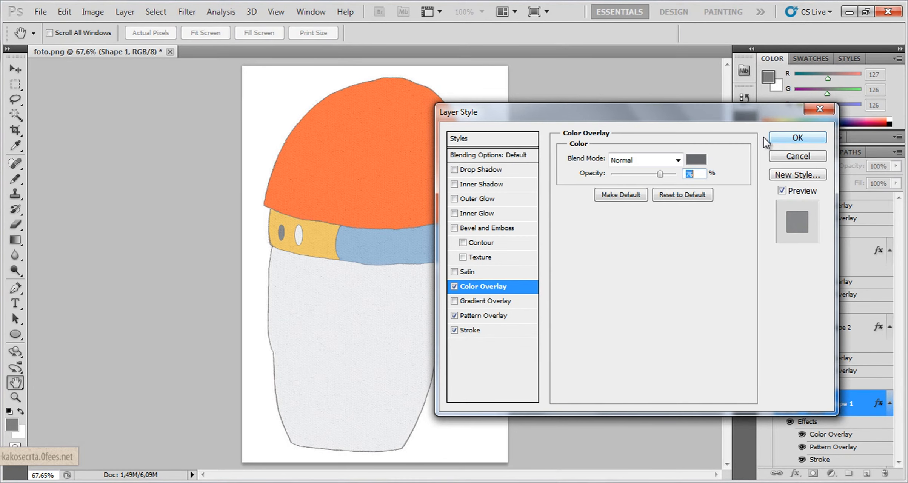
pyautogui.click(768, 136)
# Copy the layer style of Shape 1 and paste it onto Shape 2.
pyautogui.rightClick(844, 410)
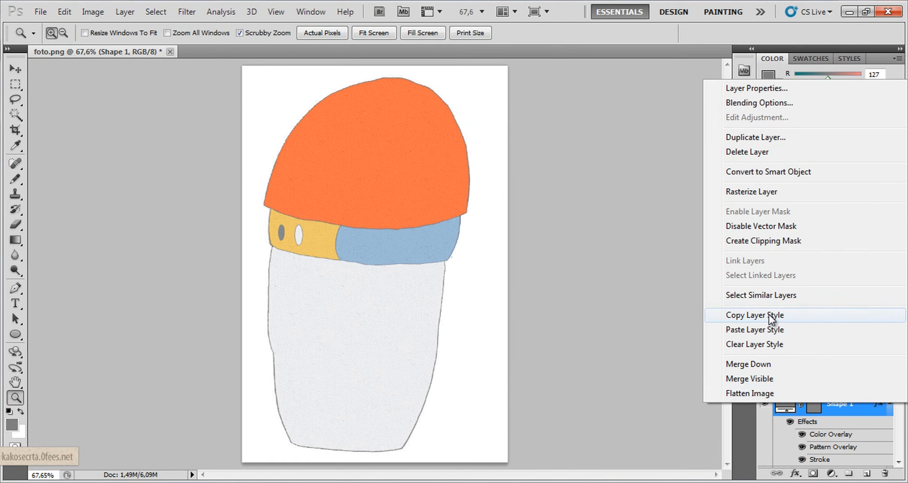
pyautogui.click(805, 314)
pyautogui.click(849, 327)
pyautogui.rightClick(850, 326)
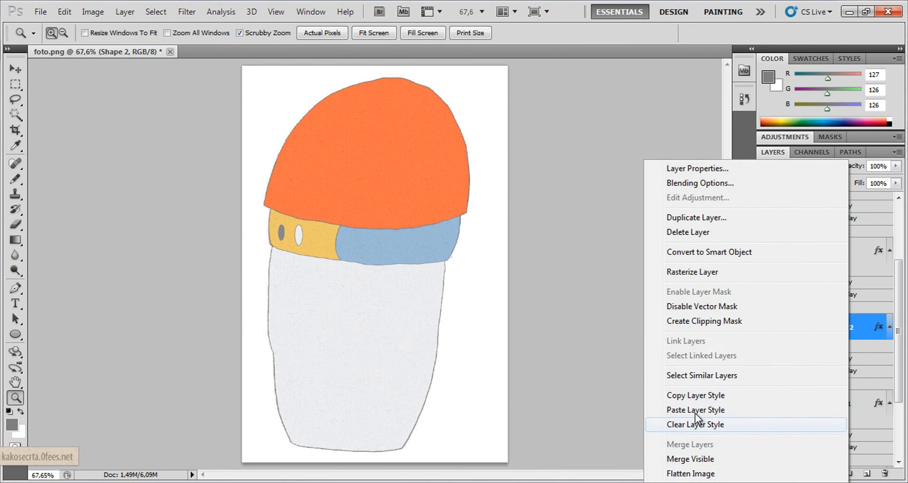
pyautogui.click(755, 362)
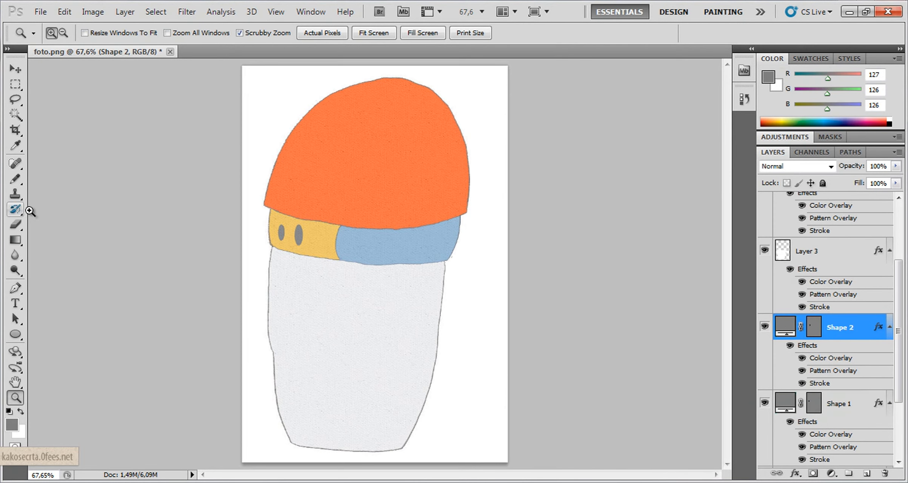
# Reduce Shape 2, the right eye, to 87.01% height and apply the transform.
pyautogui.moveTo(296, 236); pyautogui.dragTo(241, 240)
pyautogui.click(240, 241)
pyautogui.click(15, 69)
pyautogui.moveTo(362, 157); pyautogui.dragTo(361, 173)
pyautogui.moveTo(361, 308)
pyautogui.mouseDown()
pyautogui.moveTo(356, 296)
pyautogui.moveTo(360, 303)
pyautogui.mouseUp()
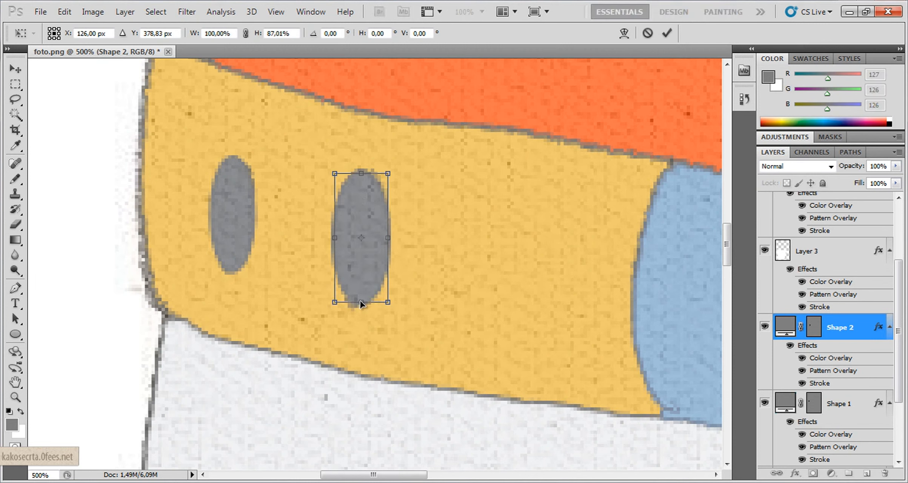
pyautogui.click(666, 33)
pyautogui.click(15, 397)
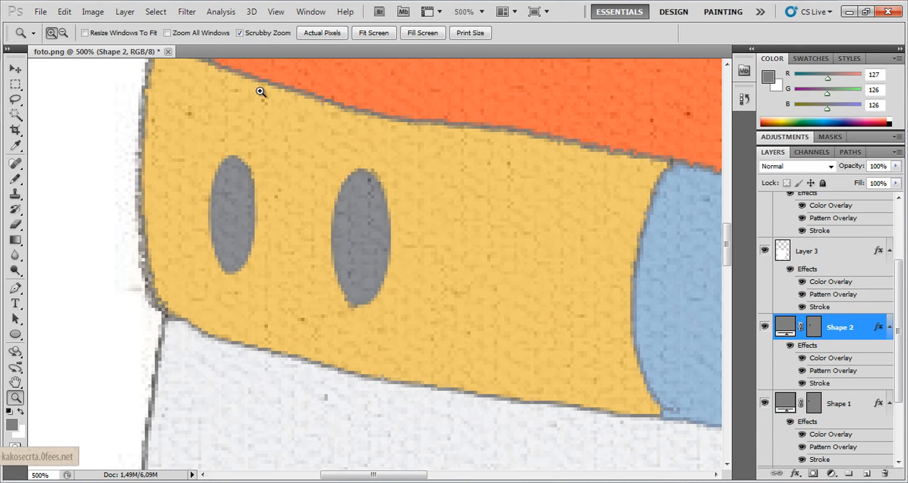
pyautogui.click(328, 35)
pyautogui.click(375, 30)
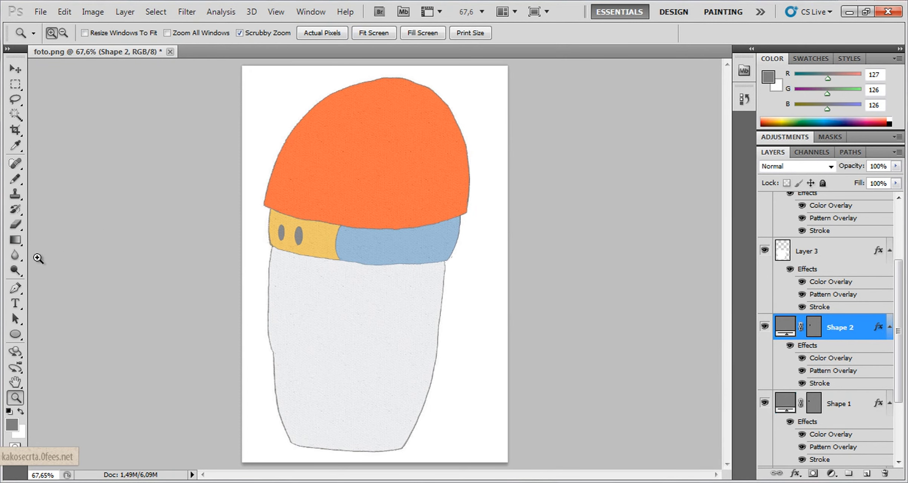
# Create a new layer directly above Layer 4 and set the foreground colour to black.
pyautogui.scroll(-3, 891, 383)
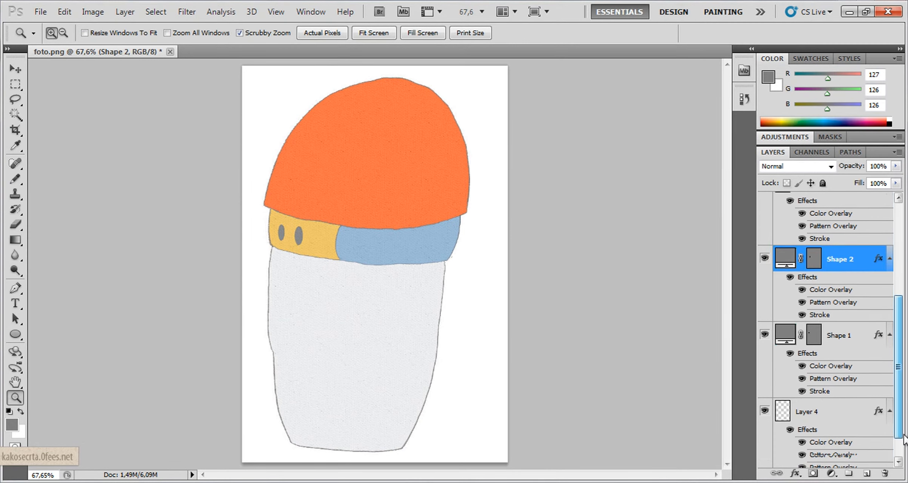
pyautogui.click(839, 381)
pyautogui.click(867, 474)
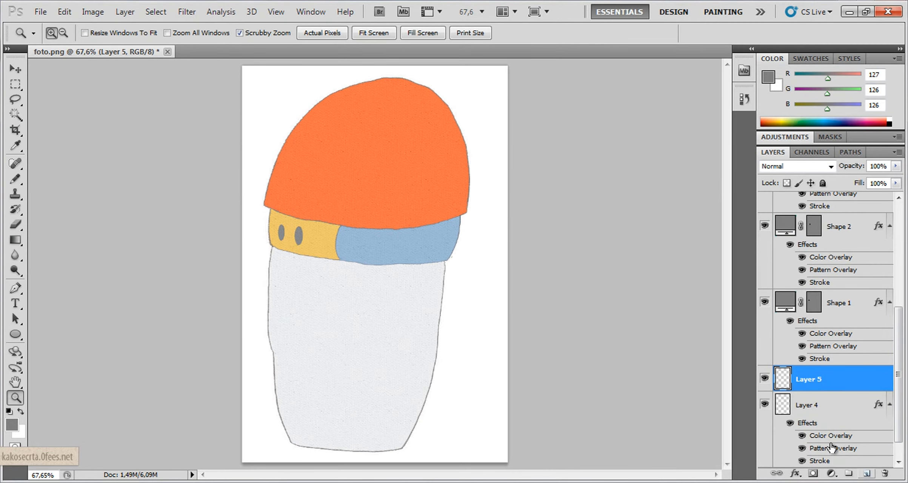
pyautogui.click(11, 425)
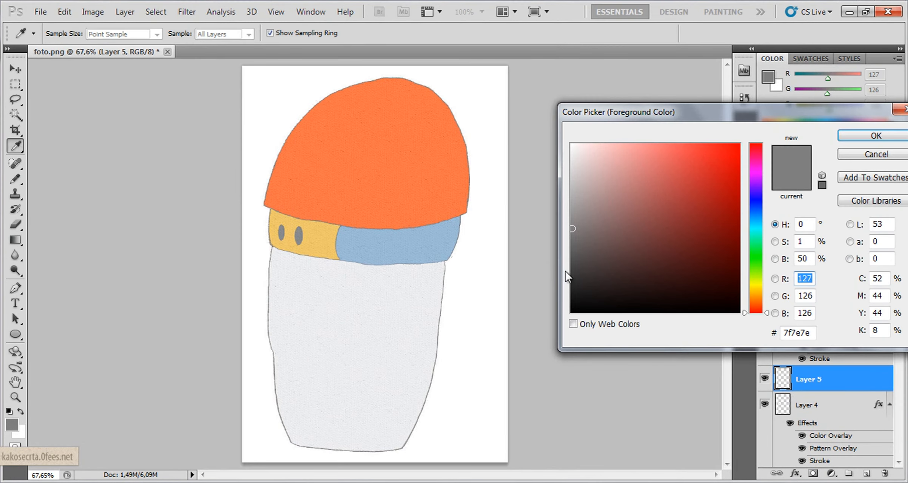
pyautogui.moveTo(576, 288); pyautogui.dragTo(576, 332)
pyautogui.click(858, 136)
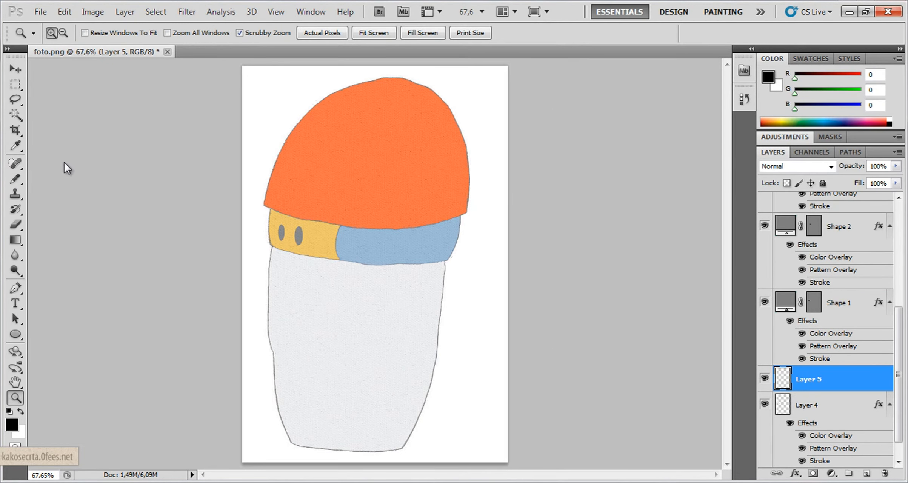
# Set up the Brush tool with a soft 43 px tip at 0% hardness.
pyautogui.click(18, 86)
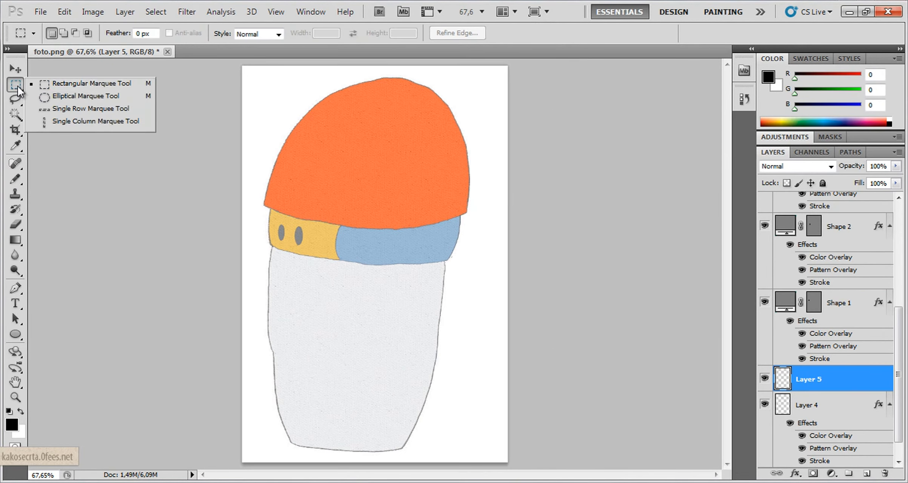
pyautogui.click(176, 153)
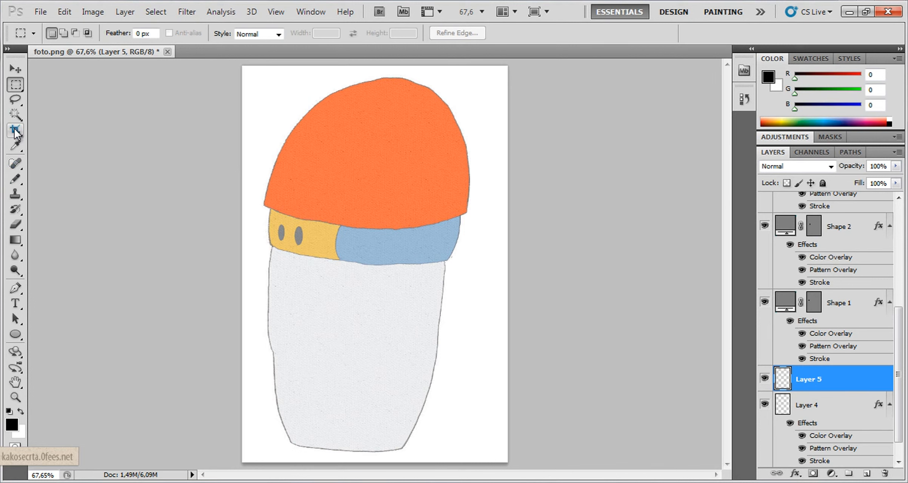
pyautogui.moveTo(17, 175); pyautogui.dragTo(46, 175)
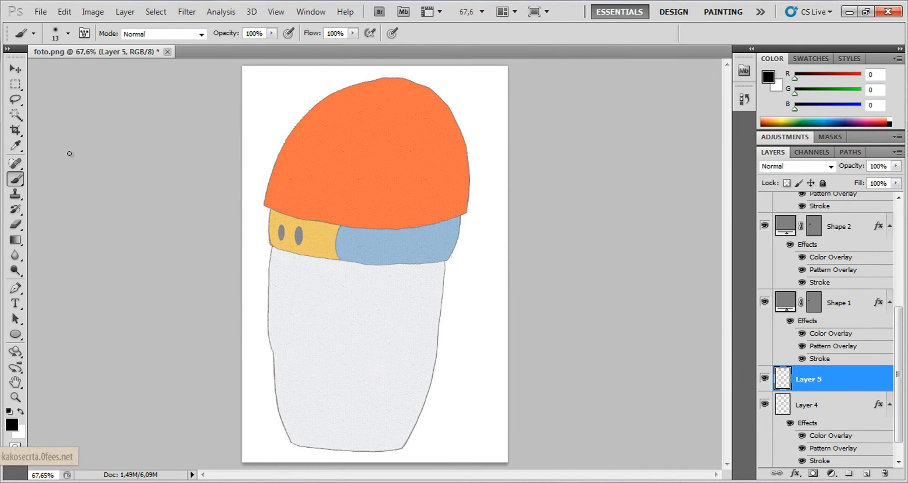
pyautogui.click(68, 34)
pyautogui.moveTo(32, 70); pyautogui.dragTo(43, 70)
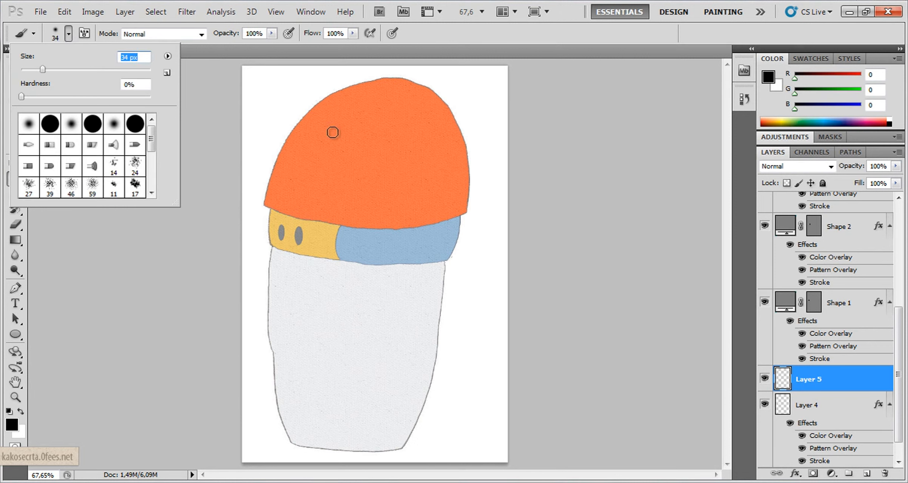
pyautogui.moveTo(44, 69); pyautogui.dragTo(49, 69)
# Move Layer 5 above Layer 1 so it sits first in the layer stack.
pyautogui.click(14, 397)
pyautogui.click(431, 460)
pyautogui.click(431, 460)
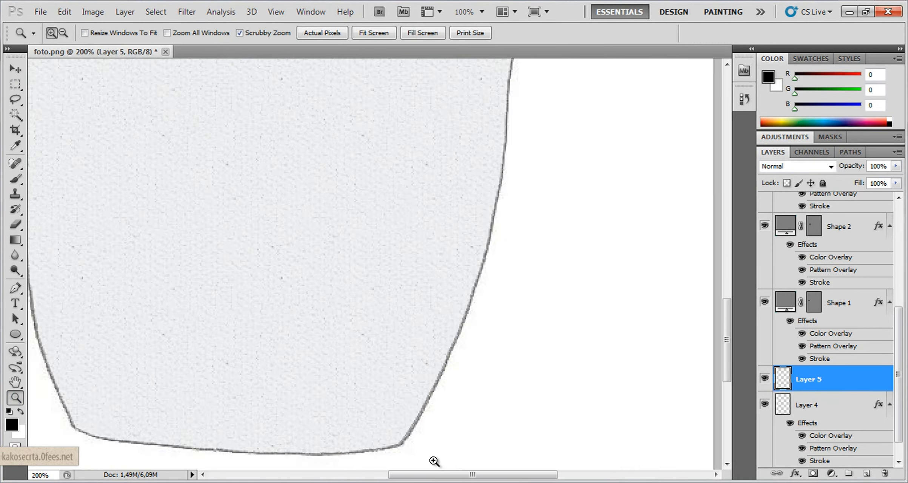
pyautogui.click(389, 410)
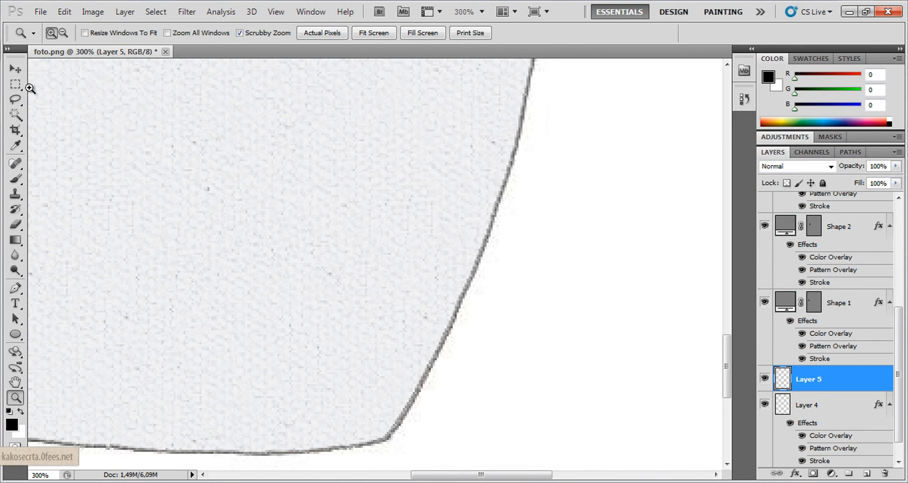
pyautogui.click(16, 182)
pyautogui.moveTo(822, 373)
pyautogui.mouseDown()
pyautogui.moveTo(846, 182)
pyautogui.moveTo(847, 193)
pyautogui.mouseUp()
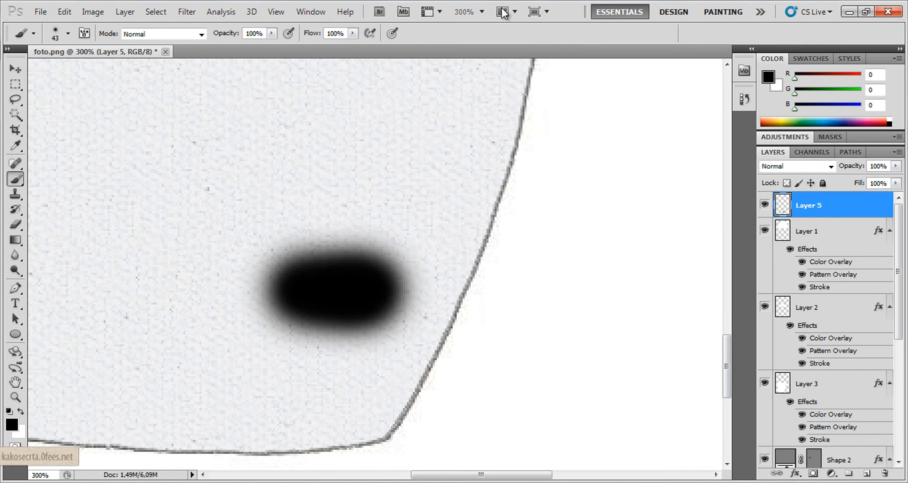
# Paint black shading on Layer 5 over the white body's lower-right corner and up along its right edge.
pyautogui.click(388, 351)
pyautogui.moveTo(371, 355)
pyautogui.mouseDown()
pyautogui.moveTo(192, 349)
pyautogui.moveTo(359, 337)
pyautogui.moveTo(318, 296)
pyautogui.moveTo(426, 199)
pyautogui.moveTo(466, 112)
pyautogui.moveTo(427, 284)
pyautogui.moveTo(365, 400)
pyautogui.moveTo(341, 419)
pyautogui.moveTo(131, 418)
pyautogui.moveTo(280, 400)
pyautogui.moveTo(379, 311)
pyautogui.mouseUp()
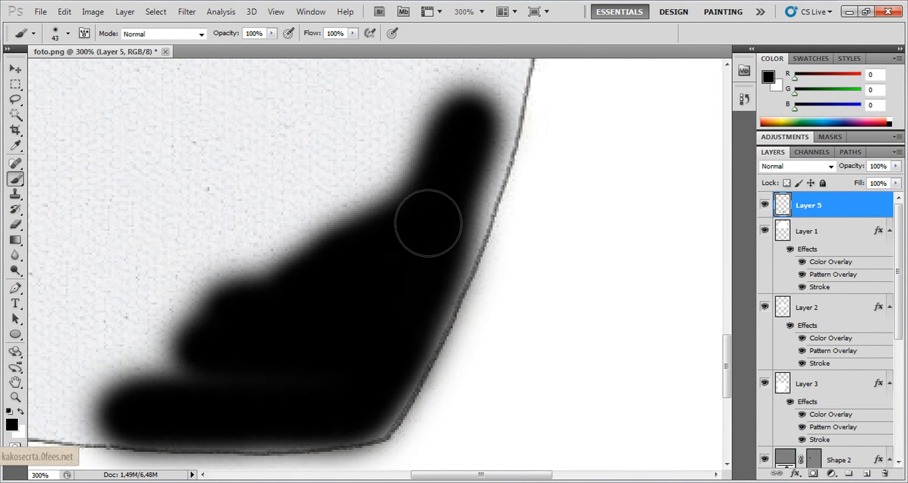
pyautogui.scroll(5, 449, 203)
pyautogui.scroll(2, 466, 190)
pyautogui.moveTo(470, 264)
pyautogui.mouseDown()
pyautogui.moveTo(461, 237)
pyautogui.moveTo(507, 146)
pyautogui.moveTo(511, 108)
pyautogui.mouseUp()
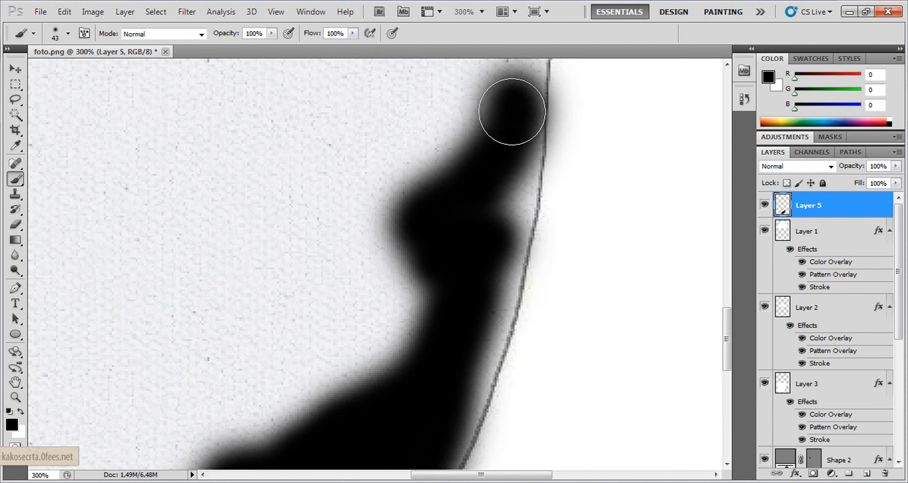
pyautogui.moveTo(407, 379)
pyautogui.mouseDown()
pyautogui.moveTo(387, 377)
pyautogui.moveTo(442, 274)
pyautogui.moveTo(449, 236)
pyautogui.mouseUp()
pyautogui.moveTo(442, 382)
pyautogui.mouseDown()
pyautogui.moveTo(458, 358)
pyautogui.moveTo(461, 310)
pyautogui.mouseUp()
pyautogui.scroll(-4, 326, 316)
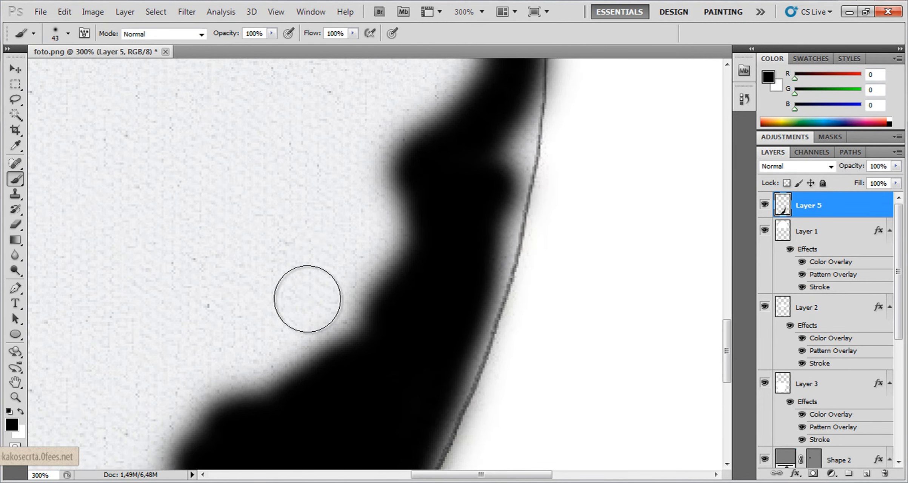
# Lower Layer 5's opacity to 16%.
pyautogui.click(15, 397)
pyautogui.click(311, 32)
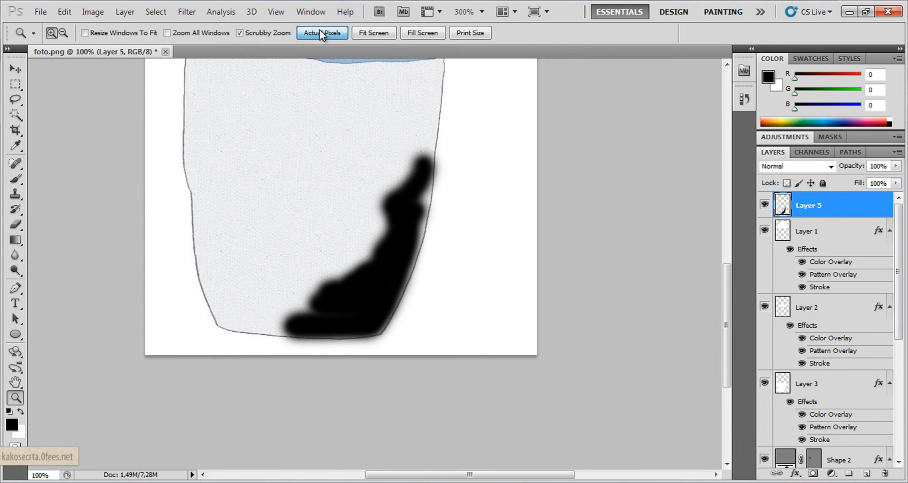
pyautogui.click(362, 32)
pyautogui.click(895, 166)
pyautogui.moveTo(882, 178); pyautogui.dragTo(838, 178)
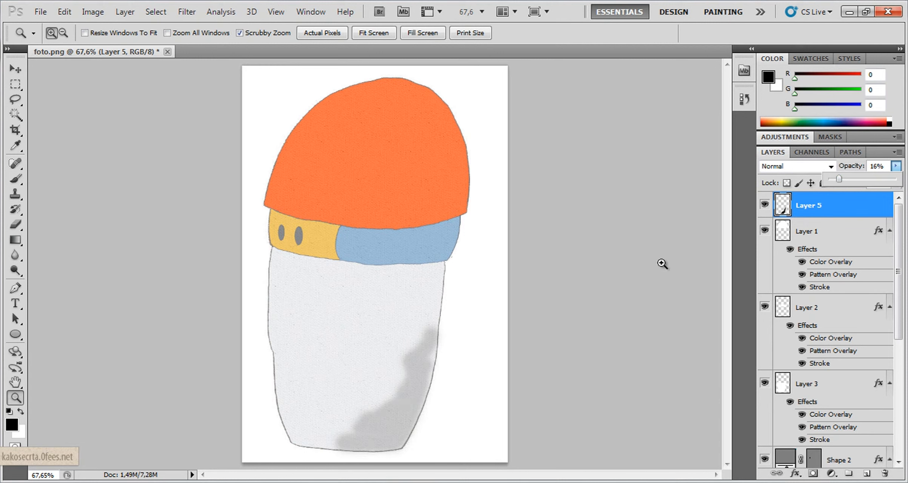
# Extend the brush shading up the right edge of the body and blue band to the orange cap's lower edge.
pyautogui.click(16, 180)
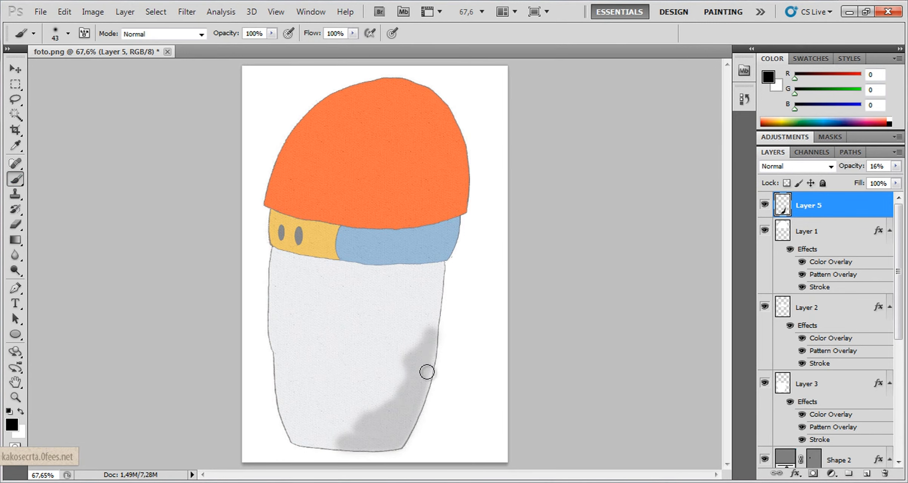
pyautogui.moveTo(429, 348)
pyautogui.mouseDown()
pyautogui.moveTo(437, 250)
pyautogui.moveTo(450, 238)
pyautogui.moveTo(464, 172)
pyautogui.moveTo(438, 96)
pyautogui.moveTo(390, 83)
pyautogui.mouseUp()
pyautogui.click(66, 12)
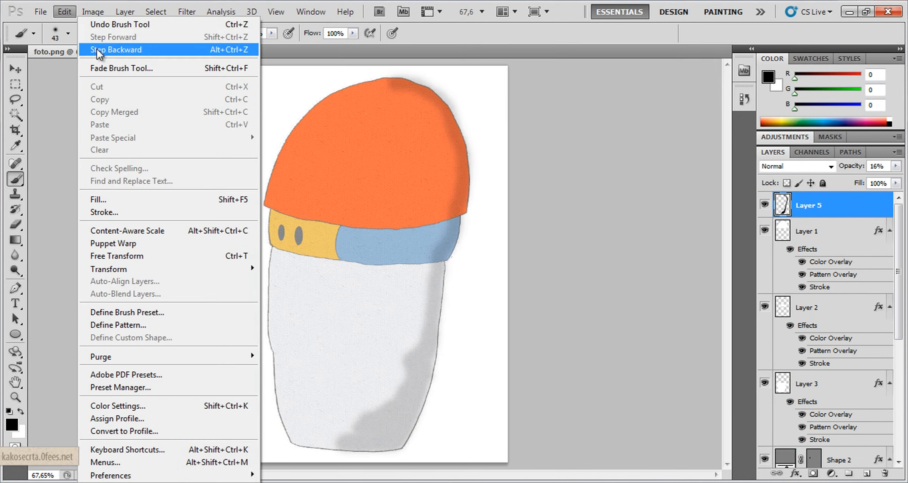
pyautogui.click(83, 29)
pyautogui.moveTo(431, 323); pyautogui.dragTo(453, 204)
# Try shading the right side of the orange cap up to its top, and undo those strokes.
pyautogui.moveTo(401, 85)
pyautogui.mouseDown()
pyautogui.moveTo(429, 100)
pyautogui.moveTo(452, 134)
pyautogui.moveTo(457, 211)
pyautogui.moveTo(435, 205)
pyautogui.moveTo(448, 170)
pyautogui.moveTo(435, 181)
pyautogui.moveTo(438, 157)
pyautogui.moveTo(423, 150)
pyautogui.moveTo(438, 131)
pyautogui.moveTo(413, 128)
pyautogui.moveTo(425, 99)
pyautogui.moveTo(401, 96)
pyautogui.mouseUp()
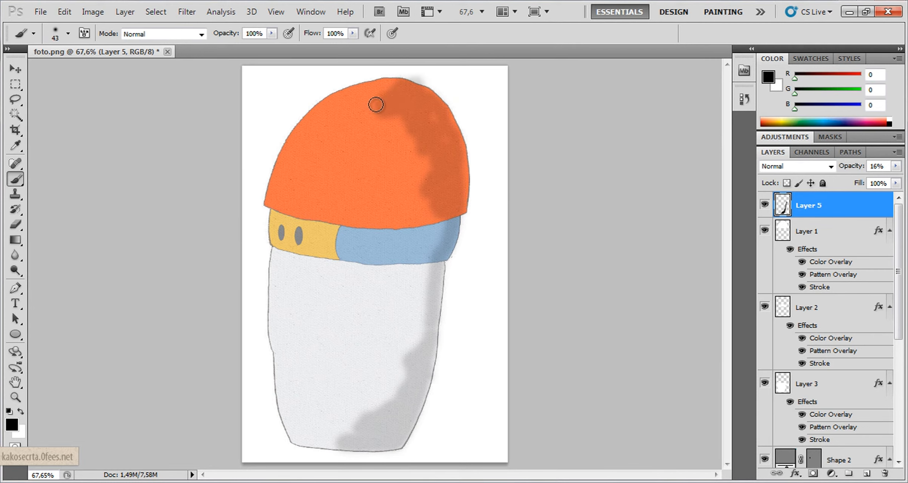
pyautogui.click(64, 11)
pyautogui.click(65, 12)
pyautogui.click(68, 13)
pyautogui.click(85, 25)
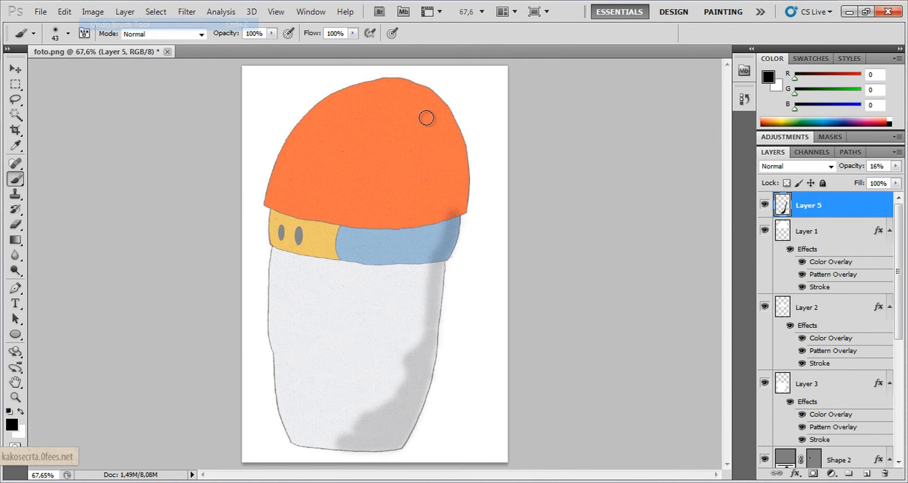
# Shade the right side of the orange cap on Layer 5, from its lower-right corner up to its top.
pyautogui.moveTo(460, 207)
pyautogui.mouseDown()
pyautogui.moveTo(440, 207)
pyautogui.moveTo(449, 197)
pyautogui.moveTo(417, 161)
pyautogui.moveTo(397, 100)
pyautogui.mouseUp()
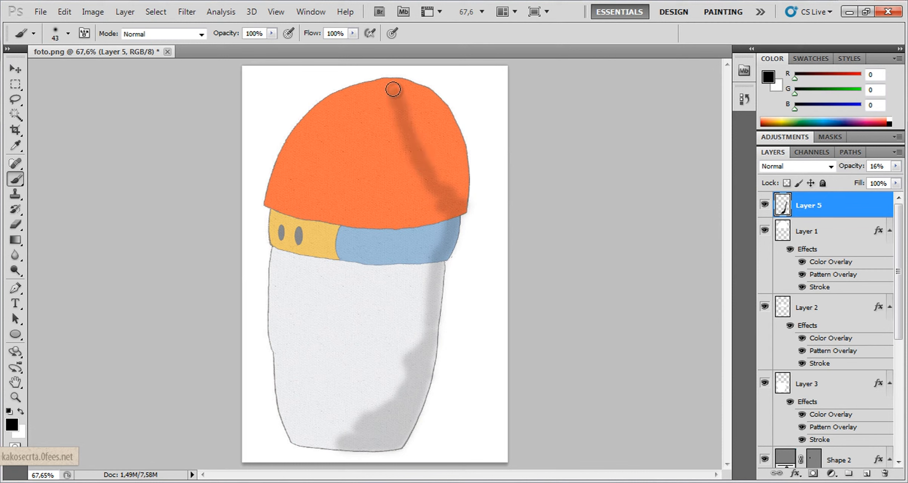
pyautogui.moveTo(455, 184)
pyautogui.mouseDown()
pyautogui.moveTo(438, 136)
pyautogui.moveTo(401, 91)
pyautogui.moveTo(446, 181)
pyautogui.moveTo(412, 137)
pyautogui.moveTo(438, 173)
pyautogui.moveTo(416, 111)
pyautogui.moveTo(450, 154)
pyautogui.moveTo(438, 134)
pyautogui.mouseUp()
pyautogui.moveTo(460, 185); pyautogui.dragTo(447, 116)
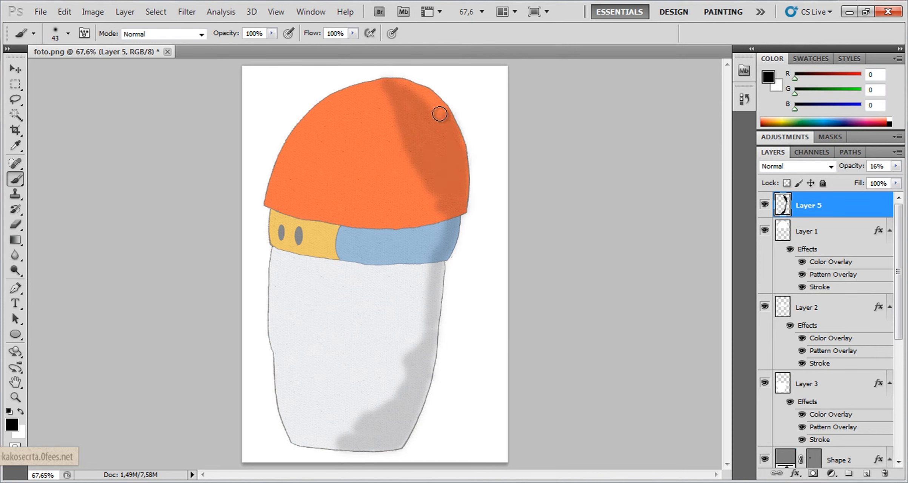
pyautogui.moveTo(413, 90); pyautogui.dragTo(445, 116)
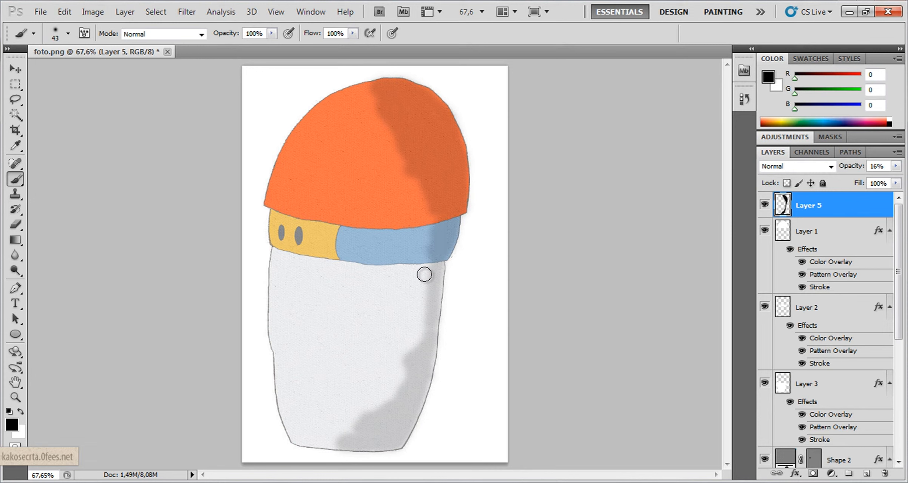
# Widen the shading inward across the blue band and white body, and lower Layer 5's opacity to 10%.
pyautogui.moveTo(421, 338)
pyautogui.mouseDown()
pyautogui.moveTo(437, 271)
pyautogui.moveTo(427, 267)
pyautogui.moveTo(431, 219)
pyautogui.mouseUp()
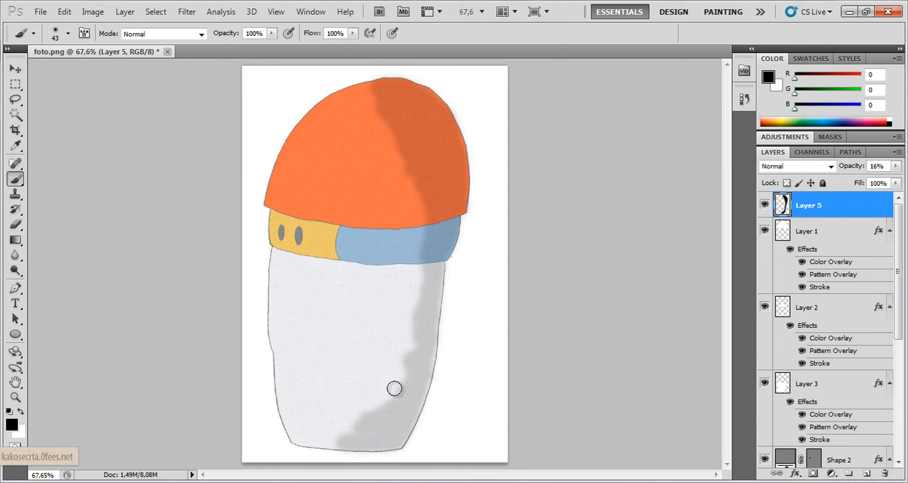
pyautogui.moveTo(331, 443)
pyautogui.mouseDown()
pyautogui.moveTo(412, 401)
pyautogui.moveTo(382, 400)
pyautogui.moveTo(395, 393)
pyautogui.moveTo(360, 419)
pyautogui.moveTo(401, 381)
pyautogui.moveTo(417, 337)
pyautogui.moveTo(356, 441)
pyautogui.moveTo(326, 443)
pyautogui.moveTo(361, 425)
pyautogui.moveTo(347, 424)
pyautogui.moveTo(381, 452)
pyautogui.moveTo(426, 362)
pyautogui.mouseUp()
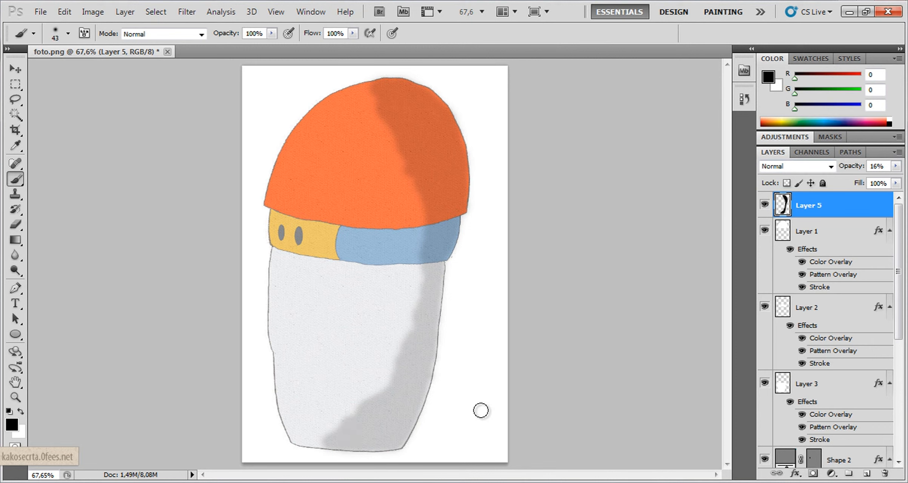
pyautogui.click(895, 166)
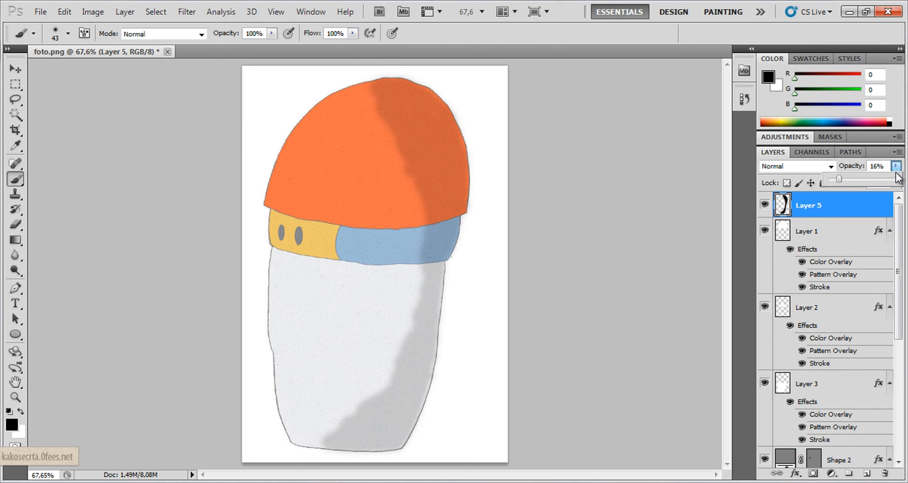
pyautogui.moveTo(844, 179); pyautogui.dragTo(836, 180)
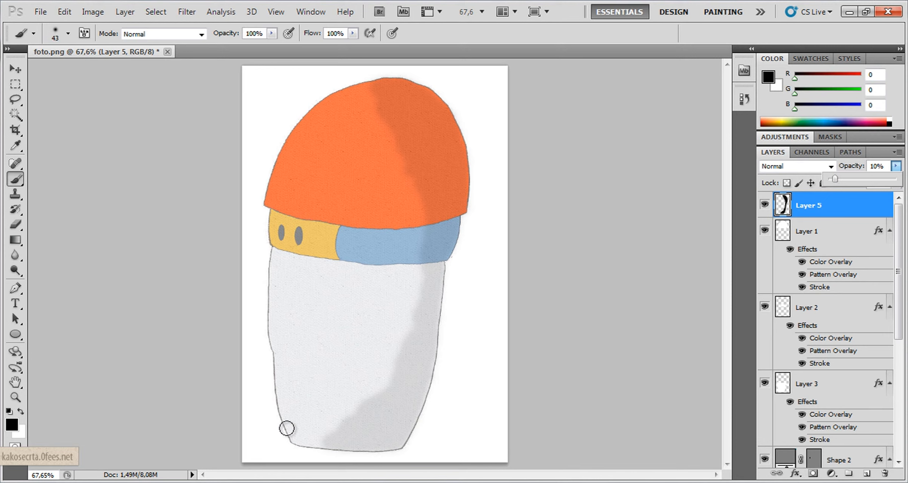
# Extend the shading leftward along the white body's bottom edge with a 37 px brush.
pyautogui.click(15, 397)
pyautogui.click(310, 465)
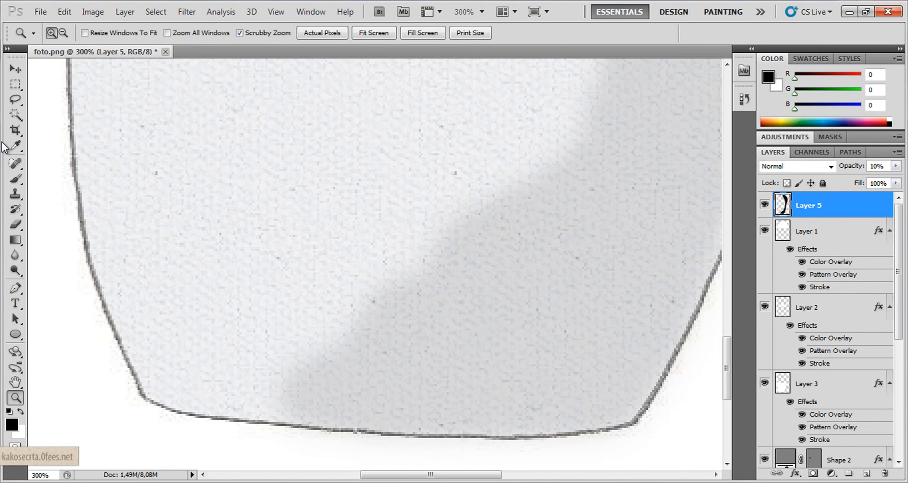
pyautogui.click(15, 179)
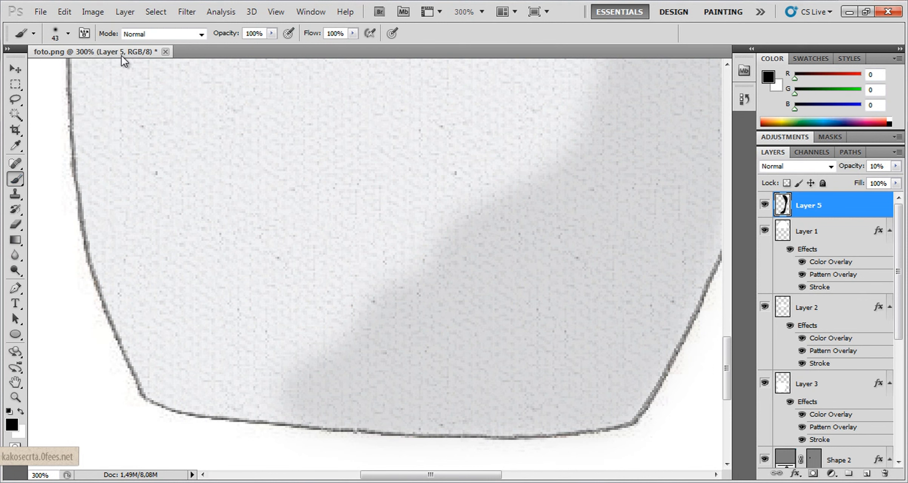
pyautogui.click(68, 34)
pyautogui.moveTo(223, 392)
pyautogui.mouseDown()
pyautogui.moveTo(266, 392)
pyautogui.moveTo(237, 393)
pyautogui.mouseUp()
# Taper the shading into the white body's lower-left corner and fill out its upper edge with a 21 px brush.
pyautogui.click(67, 37)
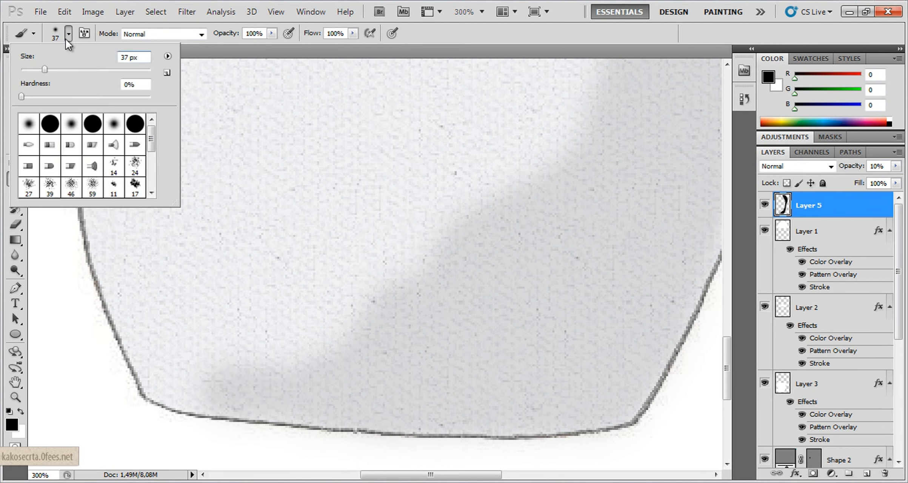
pyautogui.moveTo(43, 67); pyautogui.dragTo(34, 67)
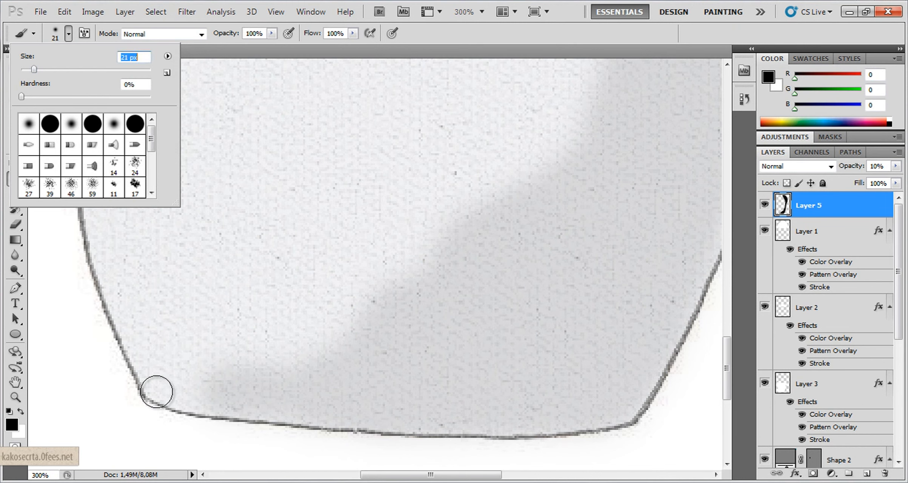
pyautogui.moveTo(158, 389); pyautogui.dragTo(202, 396)
pyautogui.moveTo(292, 353); pyautogui.dragTo(321, 349)
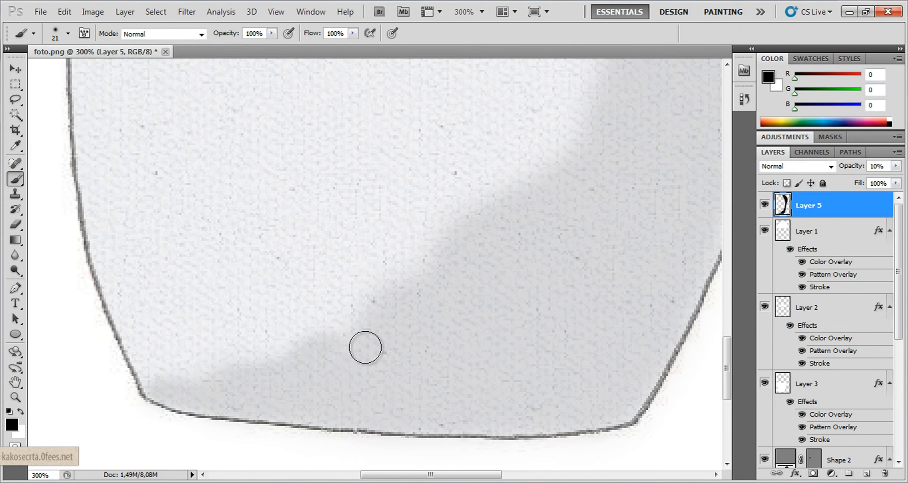
# Lower the shading layer's (Layer 5) opacity to 6%.
pyautogui.click(15, 397)
pyautogui.click(319, 32)
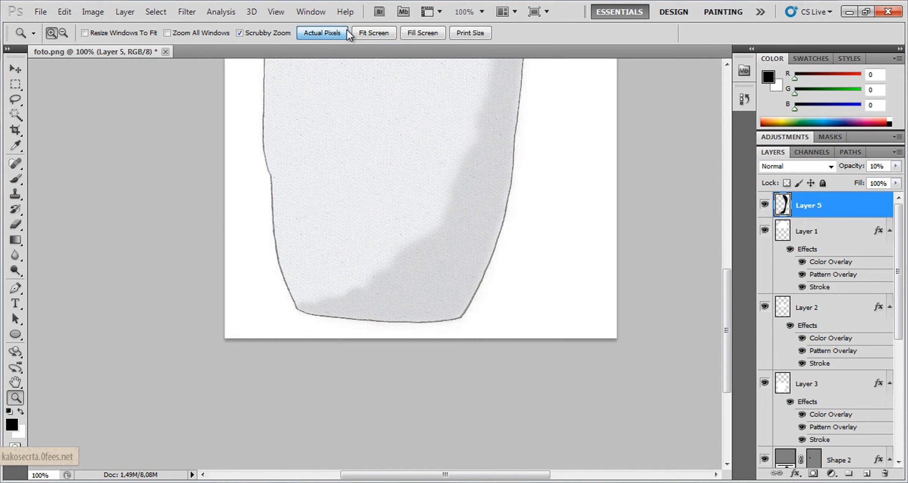
pyautogui.click(373, 32)
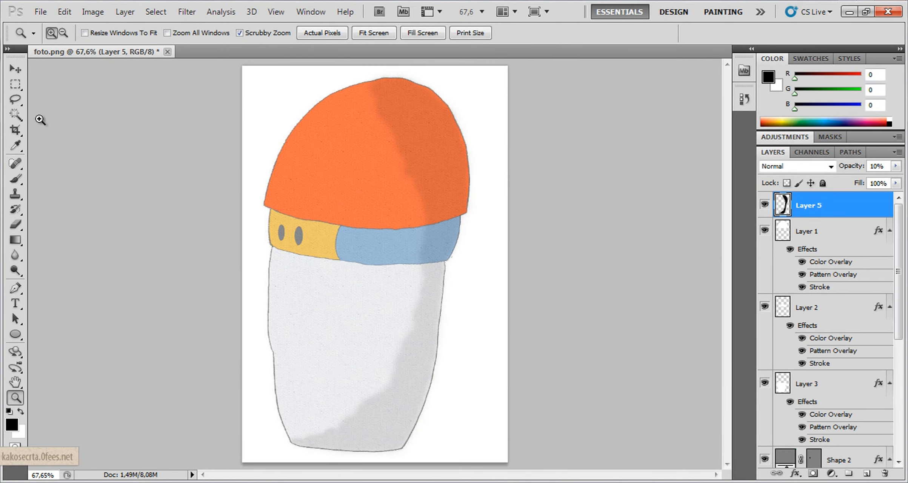
pyautogui.click(15, 179)
pyautogui.hotkey('ctrl', '1')
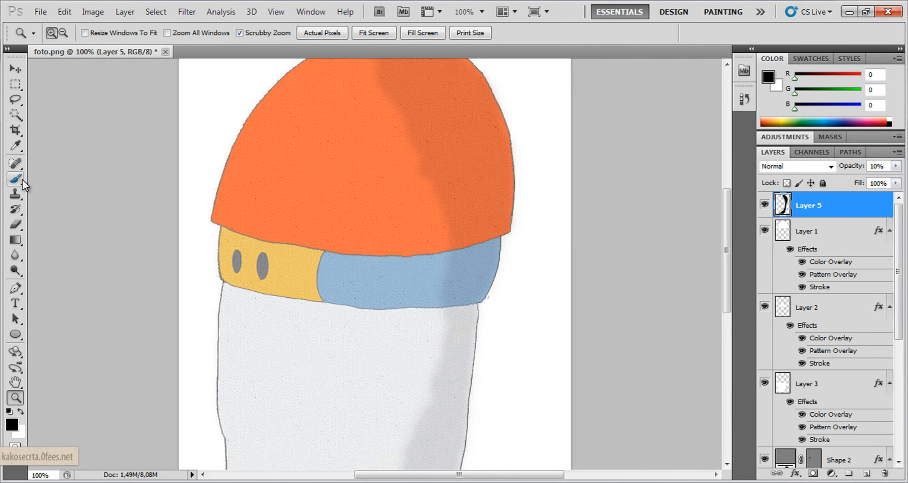
pyautogui.keyDown('alt'); pyautogui.click(67, 118); pyautogui.keyUp('alt')
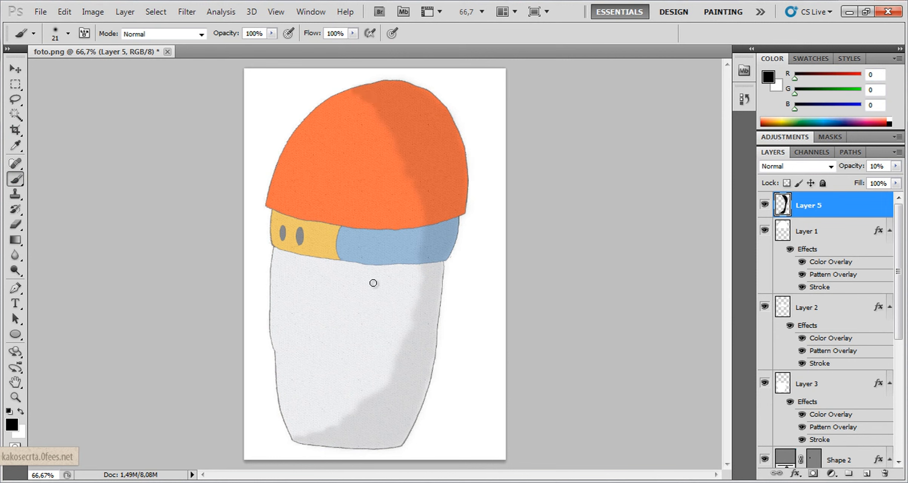
pyautogui.click(895, 166)
pyautogui.moveTo(833, 180); pyautogui.dragTo(831, 180)
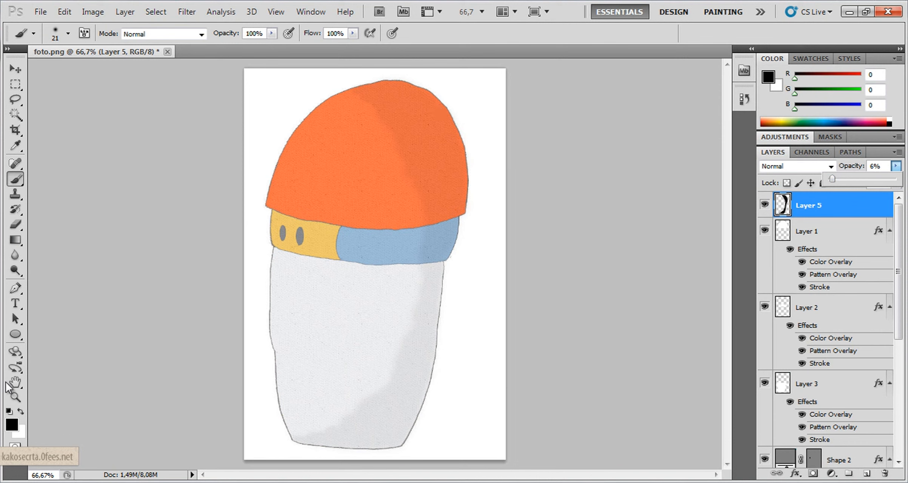
# Add the text "kakosecrta.0fees.net" at 14 pt on the upper part of the white body.
pyautogui.click(15, 303)
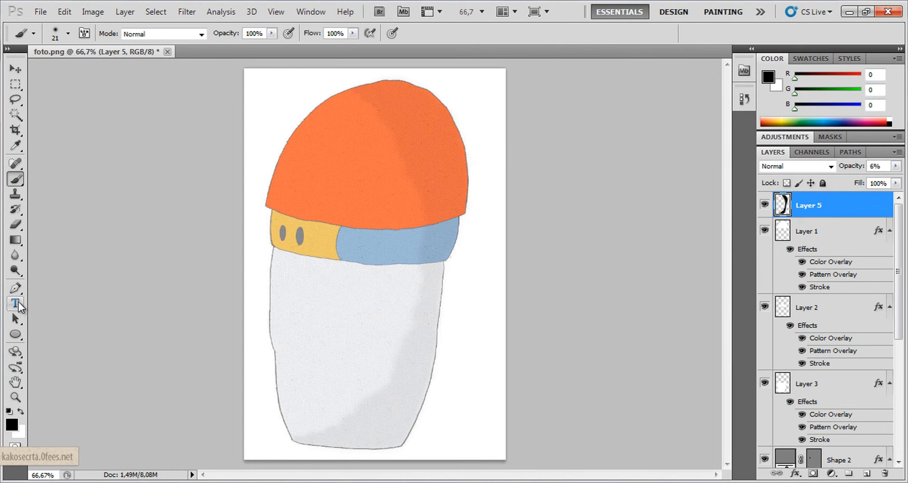
pyautogui.click(319, 299)
pyautogui.click(293, 33)
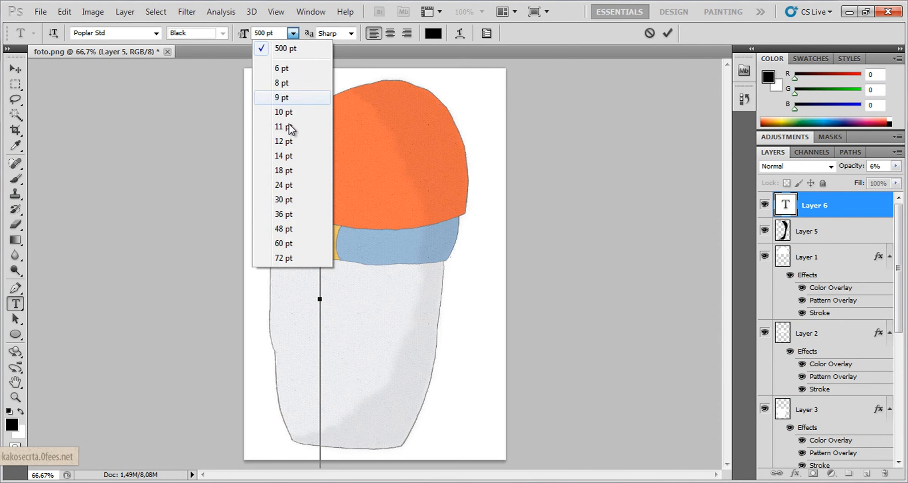
pyautogui.click(288, 213)
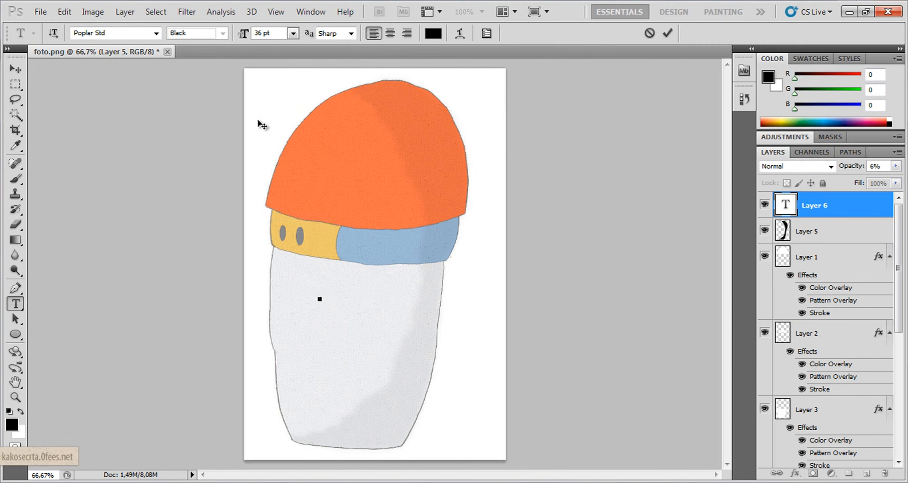
pyautogui.click(293, 33)
pyautogui.click(289, 200)
pyautogui.click(293, 33)
pyautogui.click(288, 156)
pyautogui.write('osecrta.0fees')
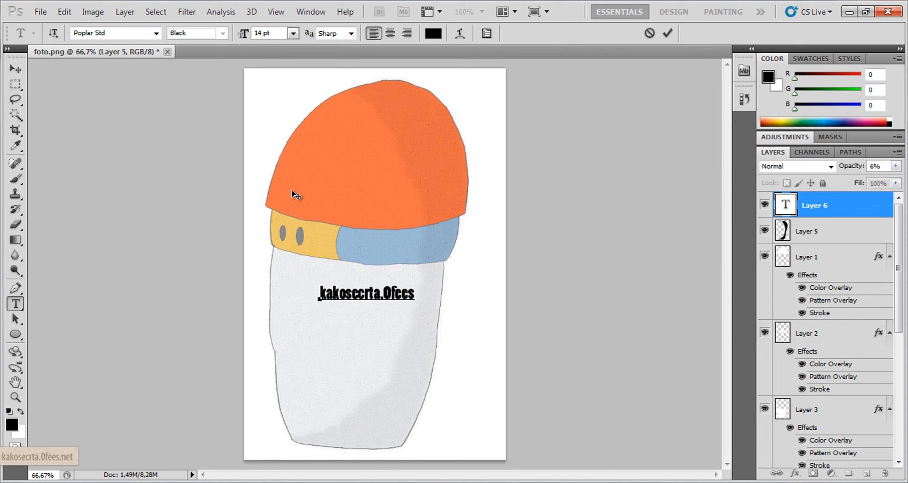
pyautogui.write('.net')
# Change the whole text's font to Minion Pro and shift it slightly leftward to fit within the white body.
pyautogui.moveTo(436, 293); pyautogui.dragTo(314, 287)
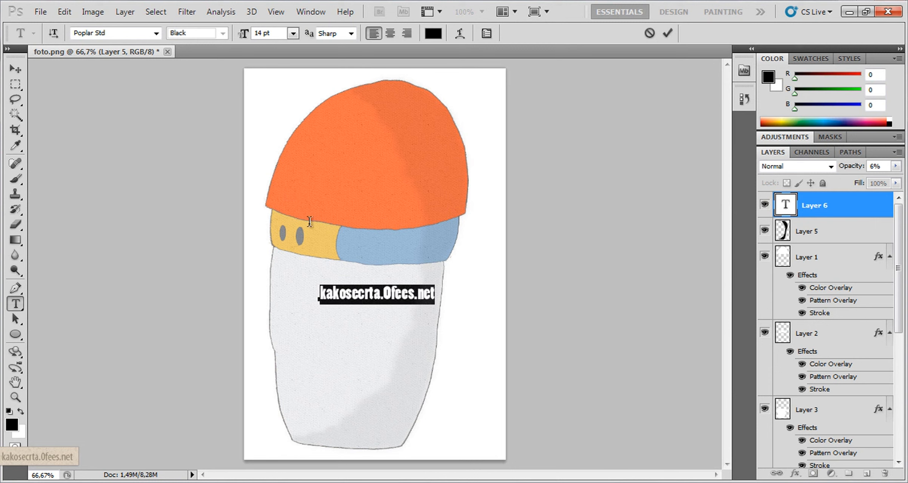
pyautogui.click(293, 34)
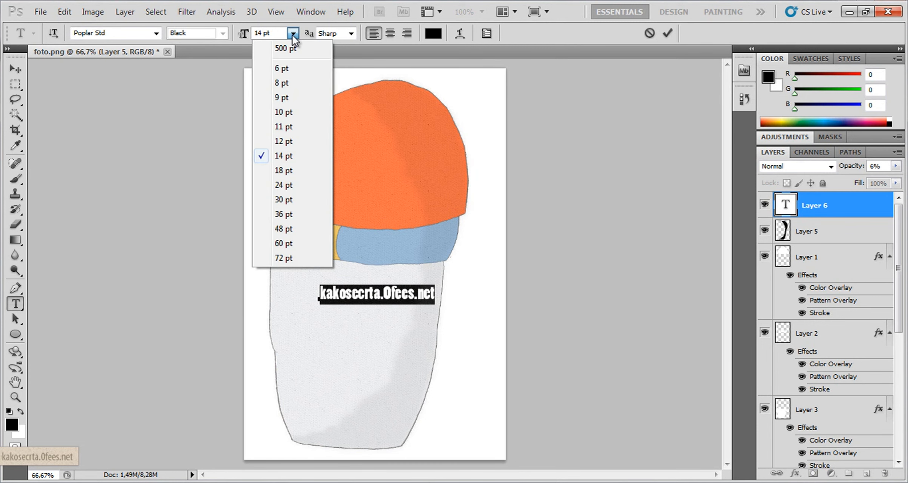
pyautogui.click(156, 27)
pyautogui.click(156, 32)
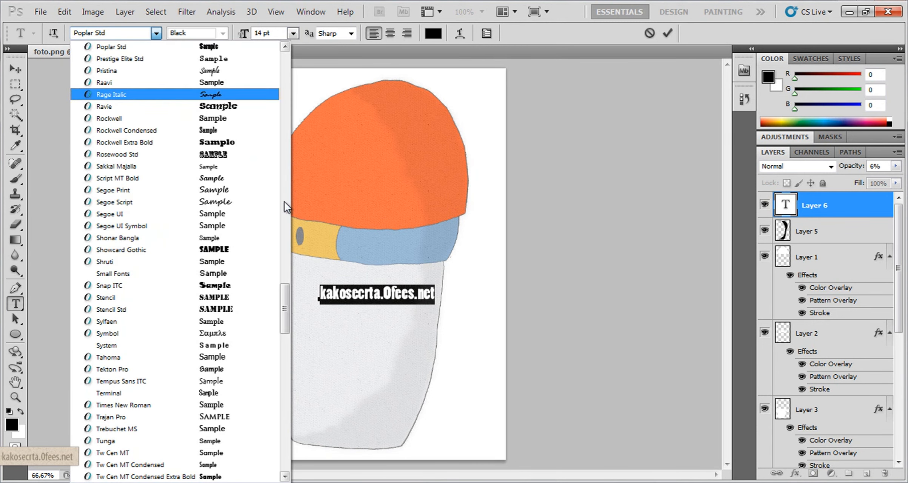
pyautogui.moveTo(286, 305); pyautogui.dragTo(288, 249)
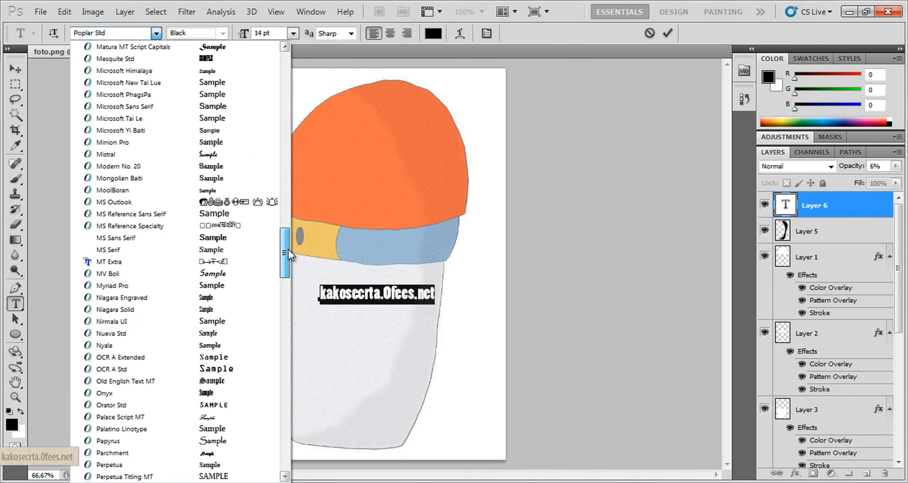
pyautogui.click(187, 142)
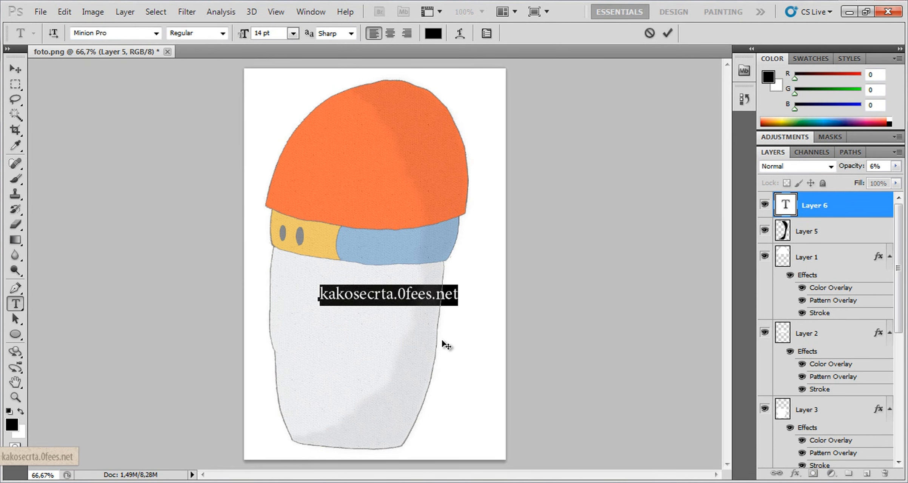
pyautogui.moveTo(445, 344); pyautogui.dragTo(423, 350)
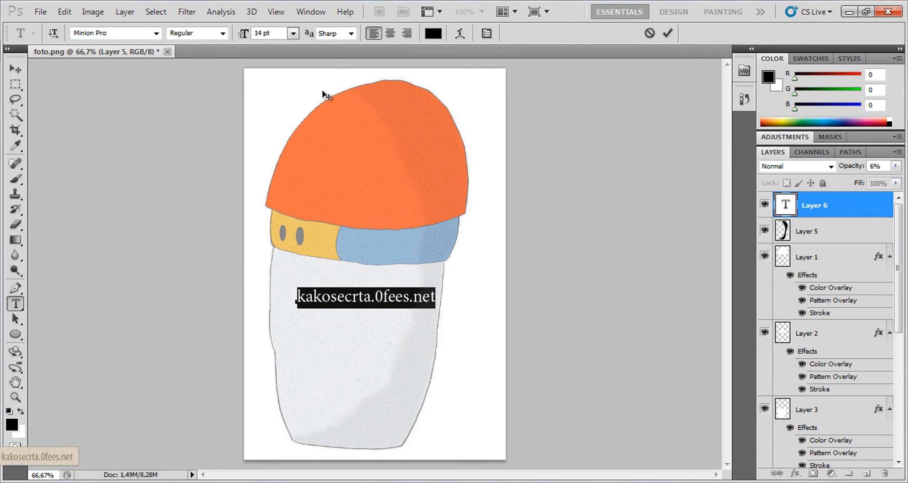
# Set the text size to 12 pt and its colour to grey #9f9b9b.
pyautogui.click(295, 31)
pyautogui.click(287, 142)
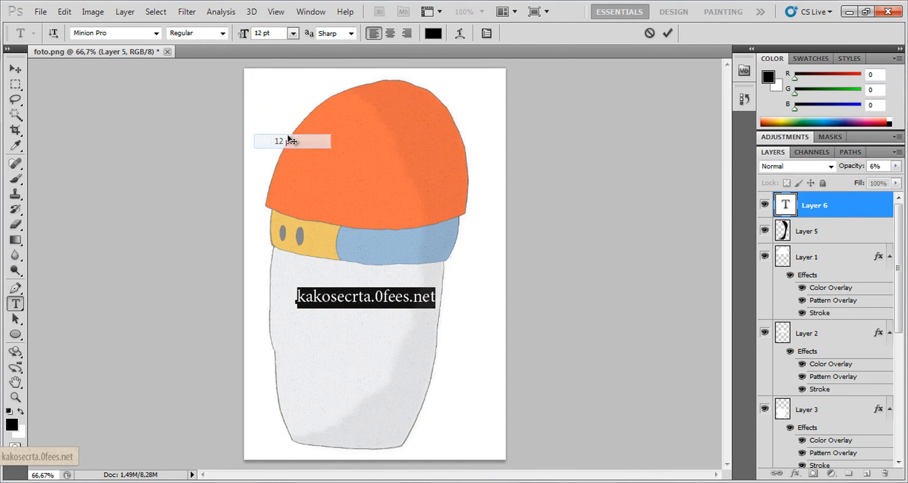
pyautogui.click(434, 37)
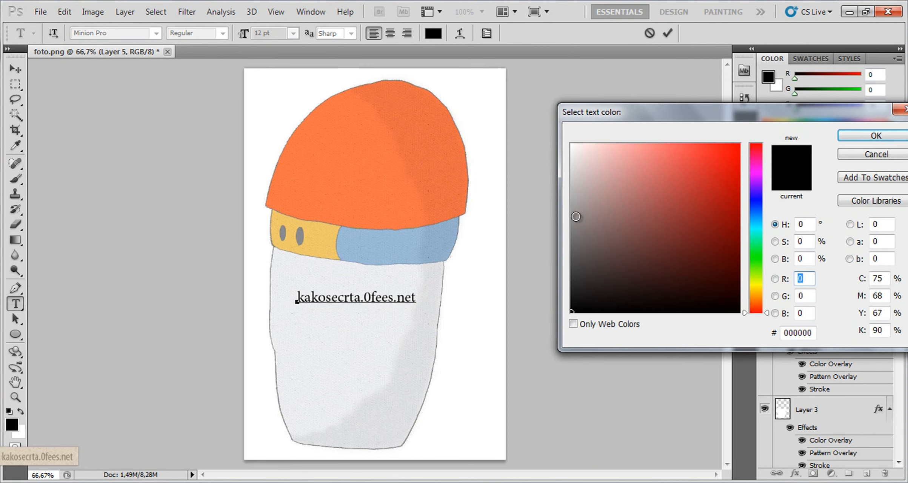
pyautogui.click(575, 207)
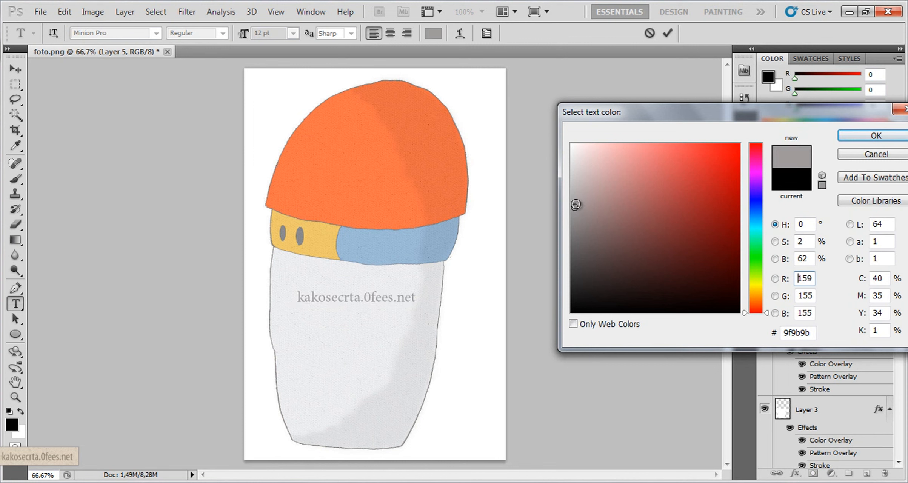
pyautogui.click(865, 136)
# Reduce the text to 10 pt and place it just below the blue band, near the white body's right edge.
pyautogui.moveTo(437, 345)
pyautogui.mouseDown()
pyautogui.moveTo(446, 343)
pyautogui.moveTo(436, 452)
pyautogui.moveTo(431, 395)
pyautogui.moveTo(413, 365)
pyautogui.moveTo(442, 360)
pyautogui.mouseUp()
pyautogui.click(293, 33)
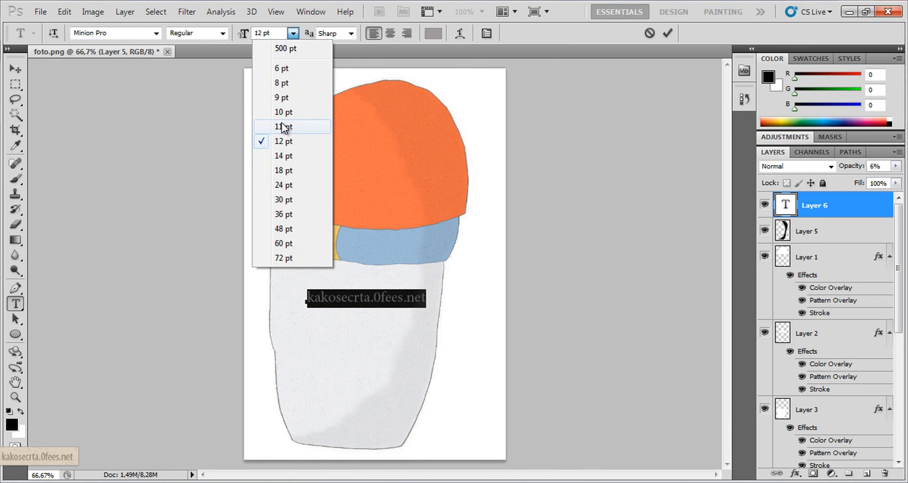
pyautogui.click(283, 127)
pyautogui.click(293, 34)
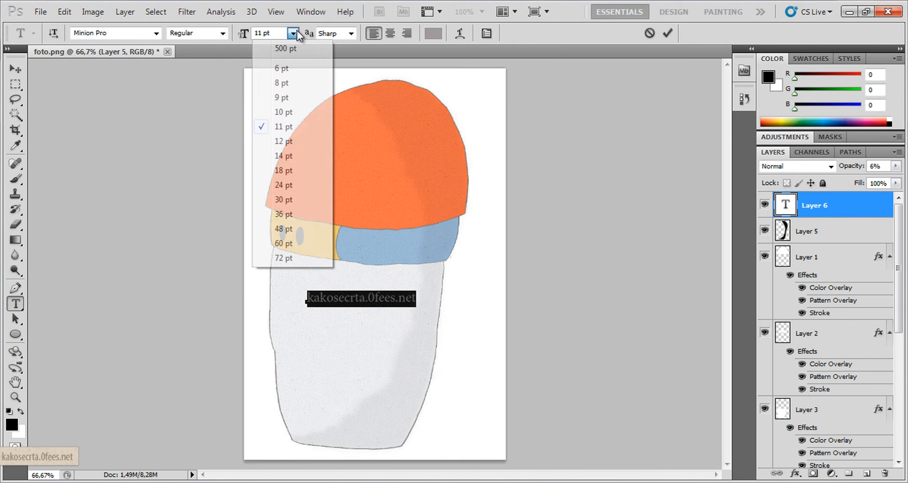
pyautogui.click(288, 112)
pyautogui.moveTo(414, 343); pyautogui.dragTo(428, 329)
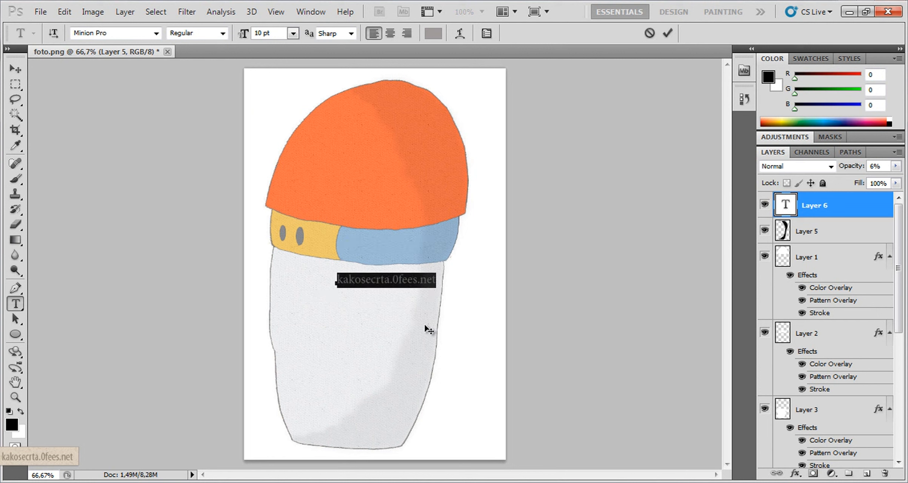
pyautogui.click(668, 33)
# Lower the text layer's opacity to 75% and check the result at actual size and fitted to the screen.
pyautogui.click(895, 166)
pyautogui.moveTo(896, 184); pyautogui.dragTo(879, 182)
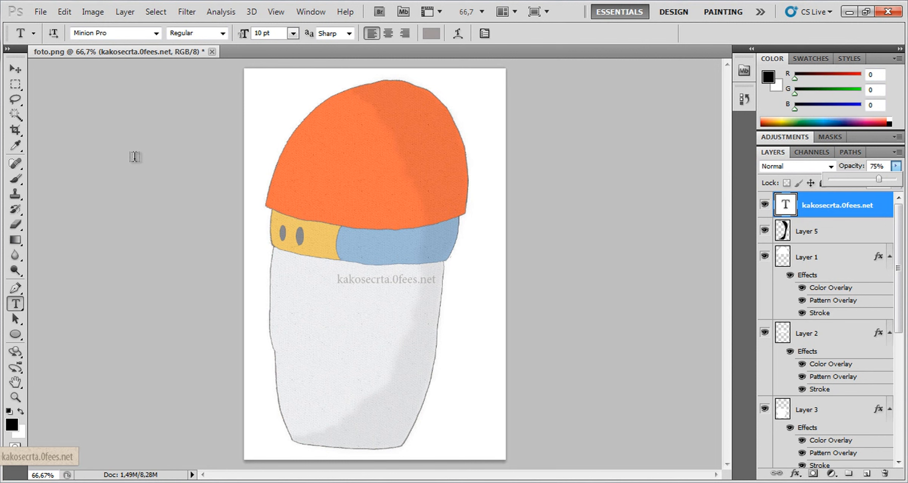
pyautogui.click(17, 398)
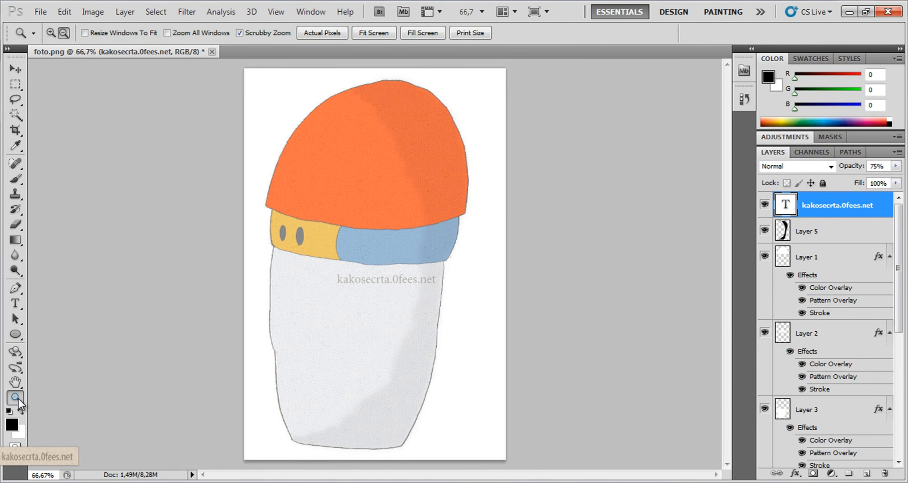
pyautogui.click(311, 30)
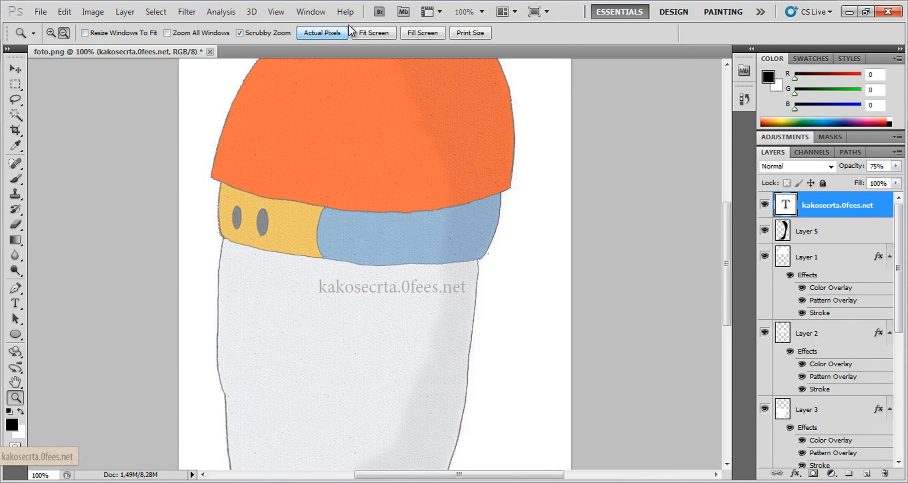
pyautogui.click(372, 33)
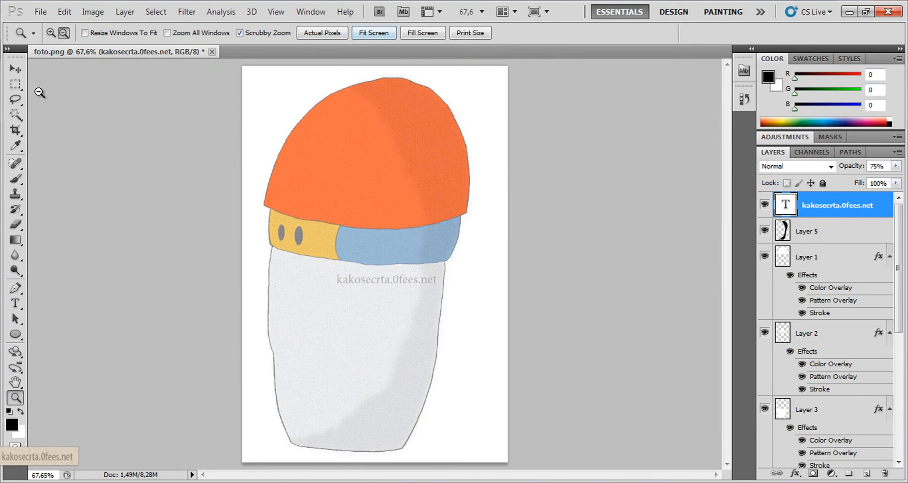
# Create a new 600 × 400 pixel RGB document with a white background and convert its Background into a regular layer.
pyautogui.click(15, 85)
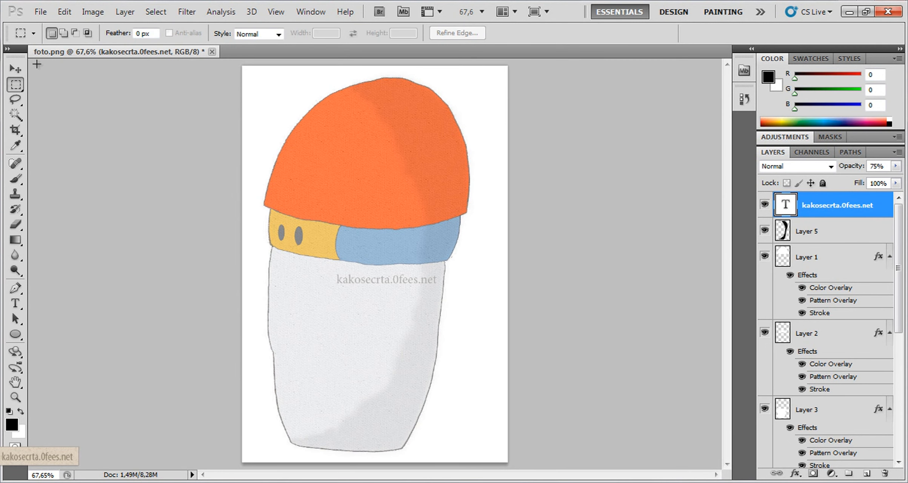
pyautogui.click(34, 10)
pyautogui.click(47, 26)
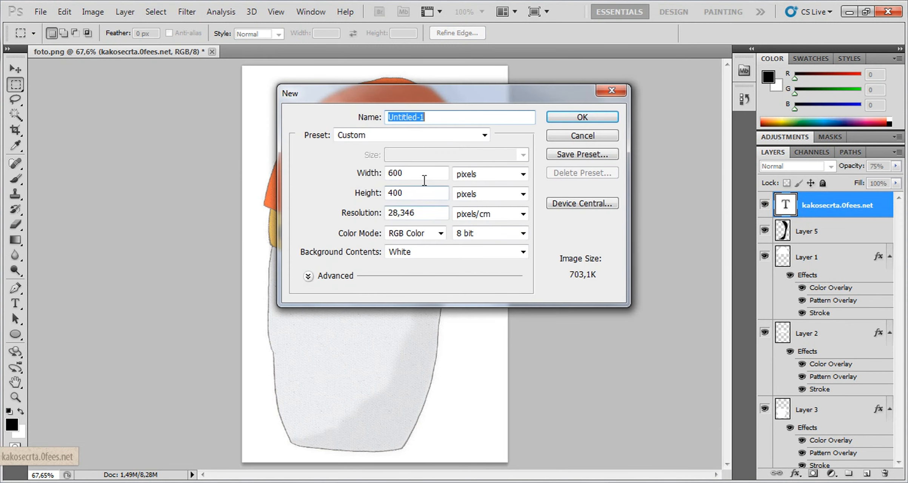
pyautogui.click(573, 120)
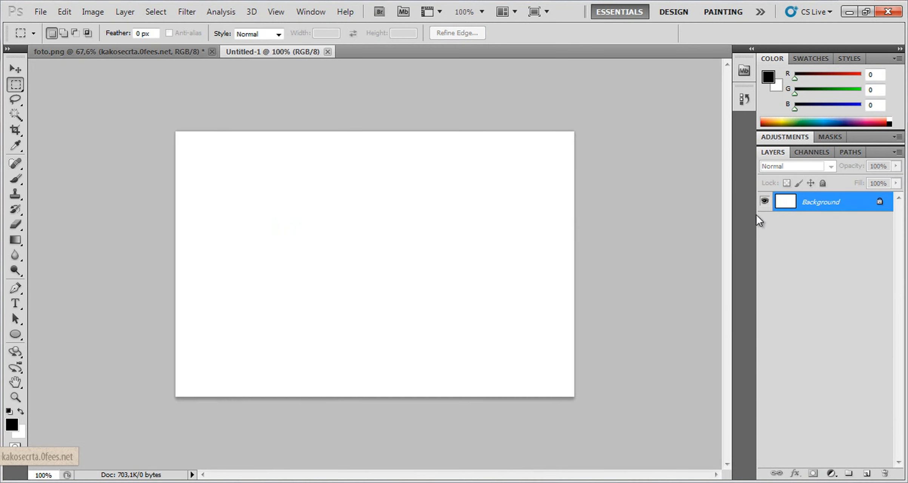
pyautogui.rightClick(836, 193)
pyautogui.click(792, 200)
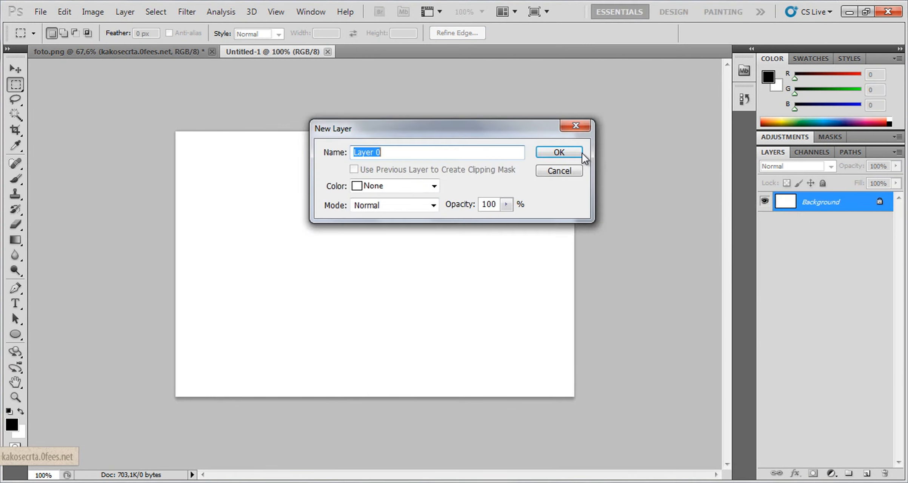
pyautogui.click(545, 152)
# Give Layer 0 a Color Overlay in grey #a7a7a7 at 86% opacity.
pyautogui.rightClick(807, 203)
pyautogui.click(699, 182)
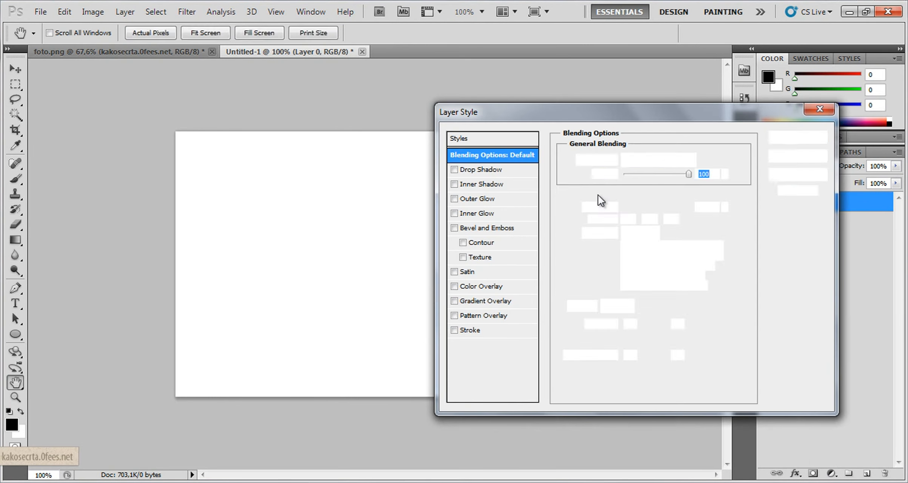
pyautogui.click(483, 287)
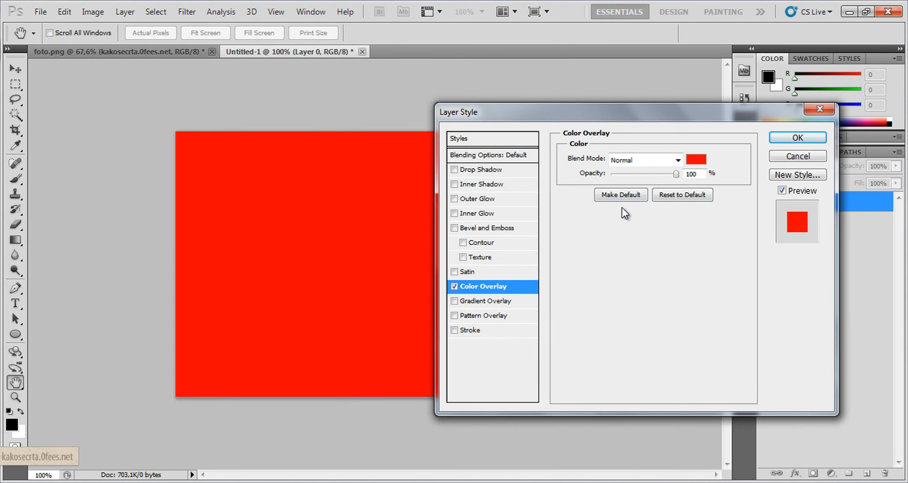
pyautogui.click(702, 161)
pyautogui.moveTo(585, 184)
pyautogui.mouseDown()
pyautogui.moveTo(575, 186)
pyautogui.moveTo(576, 210)
pyautogui.moveTo(573, 193)
pyautogui.moveTo(570, 203)
pyautogui.mouseUp()
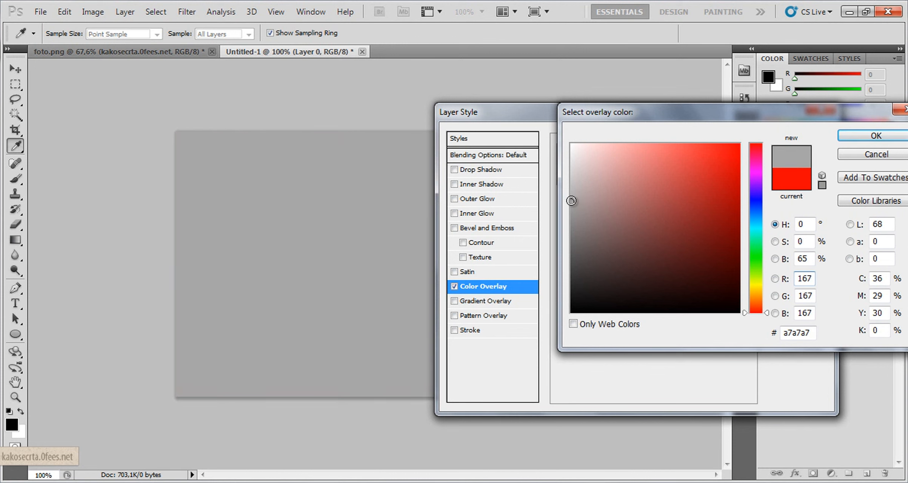
pyautogui.click(849, 139)
pyautogui.moveTo(668, 176); pyautogui.dragTo(667, 176)
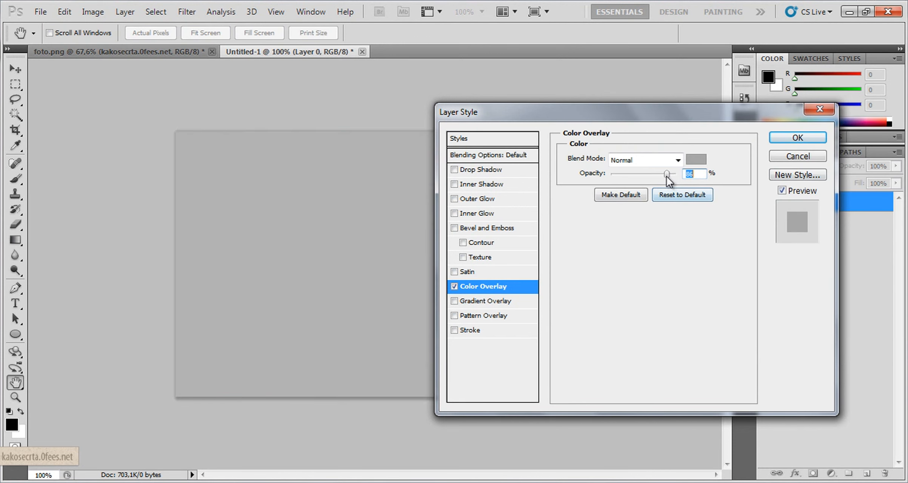
# Add a Pattern Overlay to Layer 0 using the third texture in the first row of the pattern set.
pyautogui.click(486, 314)
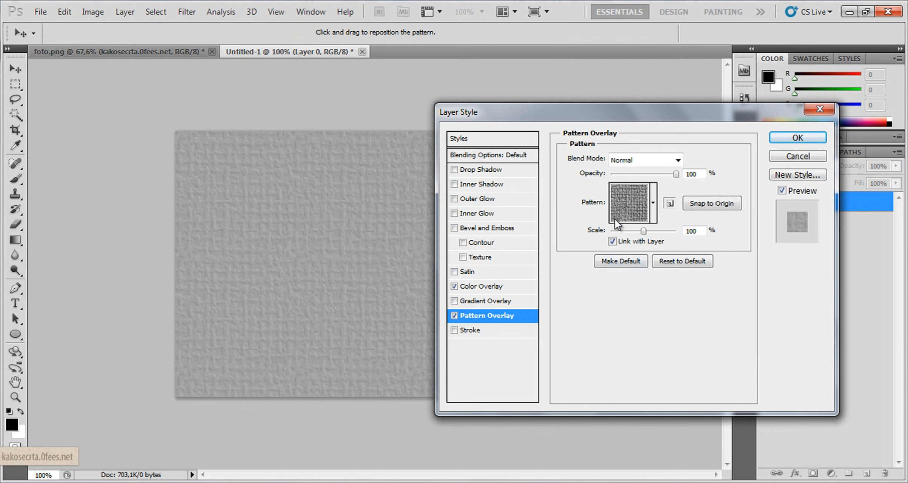
pyautogui.click(653, 203)
pyautogui.click(589, 247)
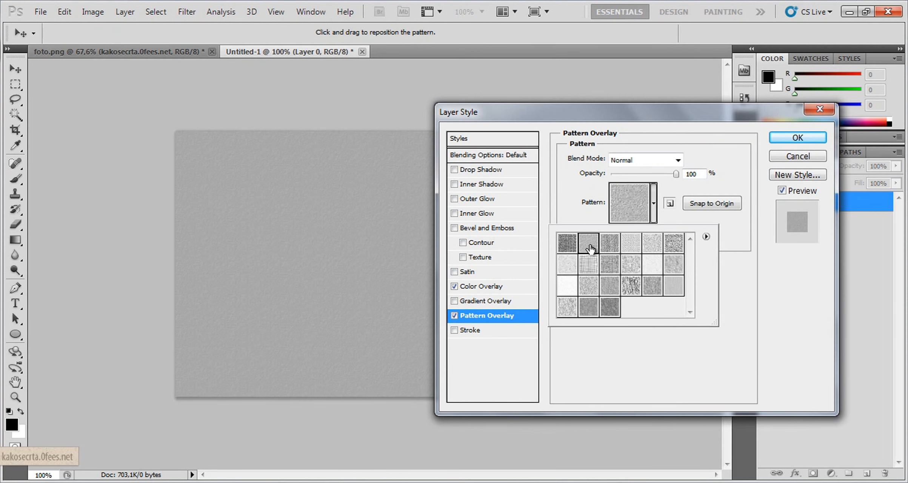
pyautogui.click(605, 247)
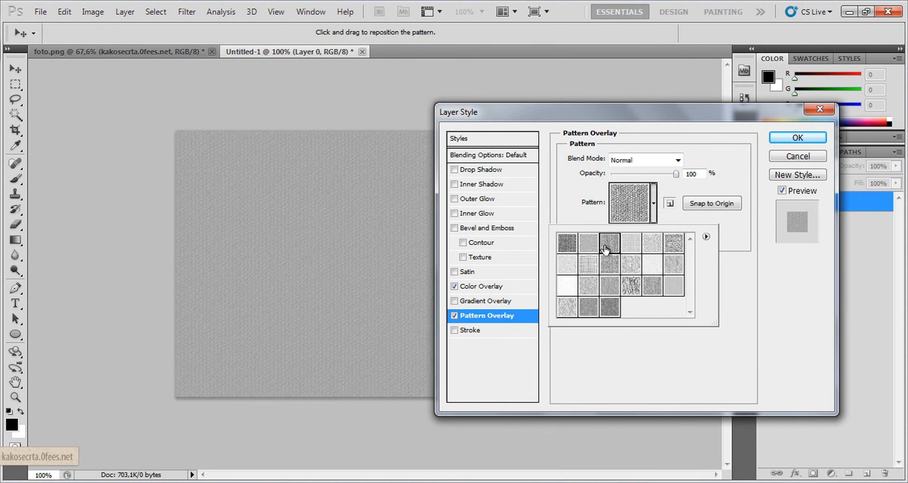
pyautogui.click(653, 205)
# Darken Layer 0's Color Overlay to grey #909090 at 79% opacity and apply the layer style.
pyautogui.click(493, 287)
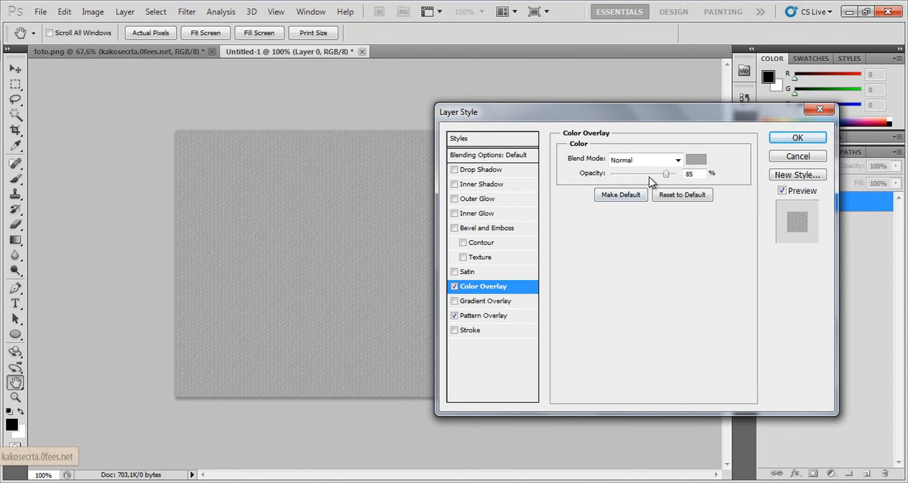
pyautogui.moveTo(666, 175); pyautogui.dragTo(663, 174)
pyautogui.click(703, 161)
pyautogui.click(568, 213)
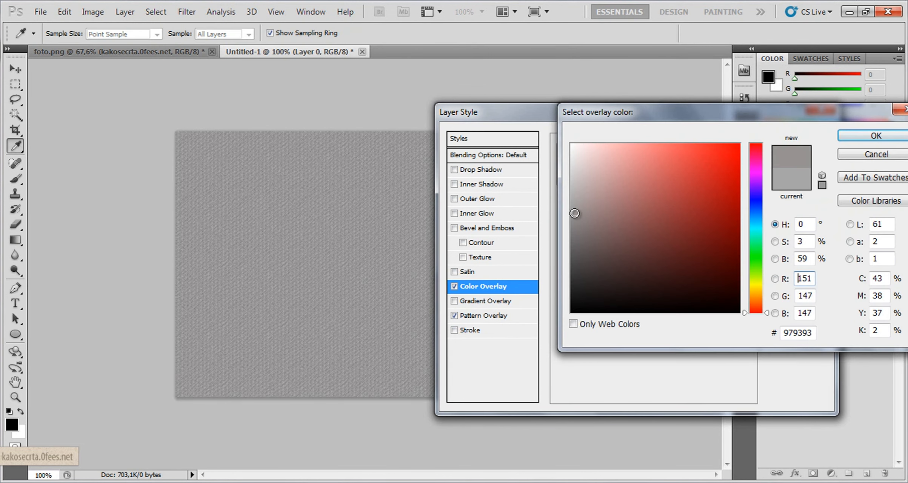
pyautogui.moveTo(570, 217); pyautogui.dragTo(572, 218)
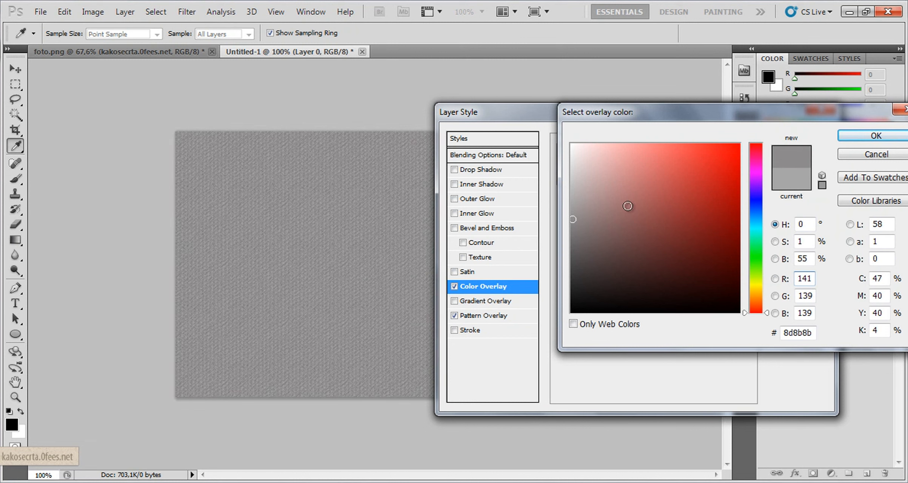
pyautogui.click(570, 217)
pyautogui.click(569, 217)
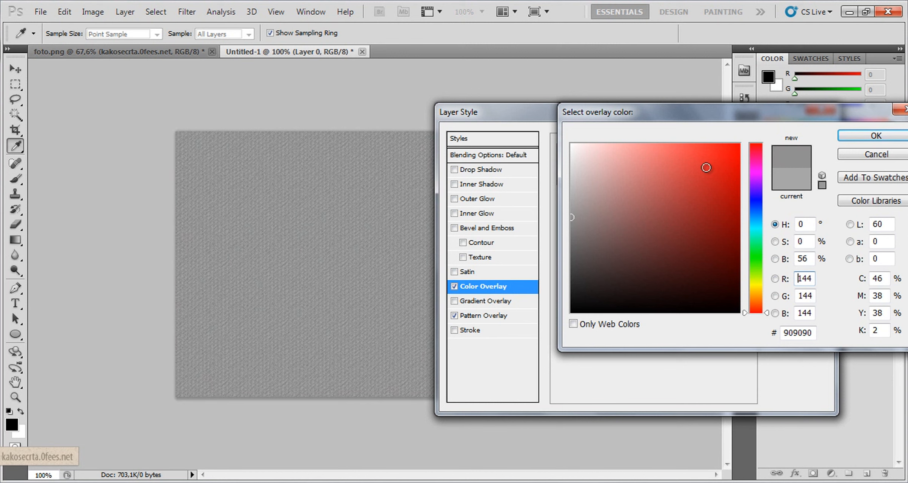
pyautogui.click(869, 138)
pyautogui.moveTo(661, 174); pyautogui.dragTo(651, 177)
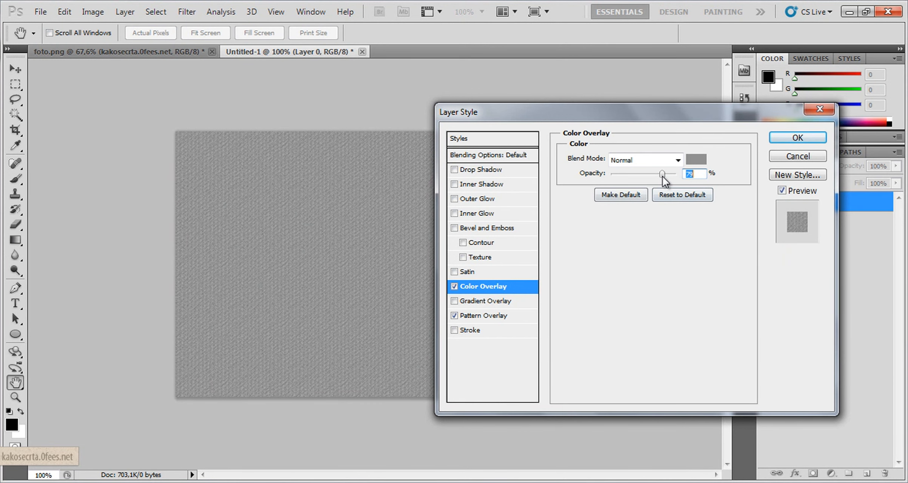
pyautogui.click(786, 139)
# Change the caption in foto.png to "Kako se crta" and shift it toward the white body's right edge.
pyautogui.click(171, 53)
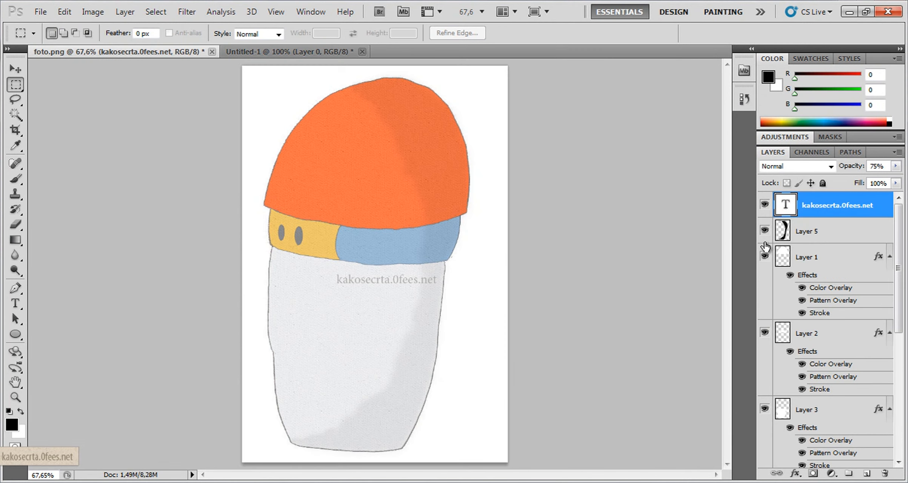
pyautogui.doubleClick(785, 205)
pyautogui.moveTo(434, 276); pyautogui.dragTo(390, 280)
pyautogui.press('BackSpace')
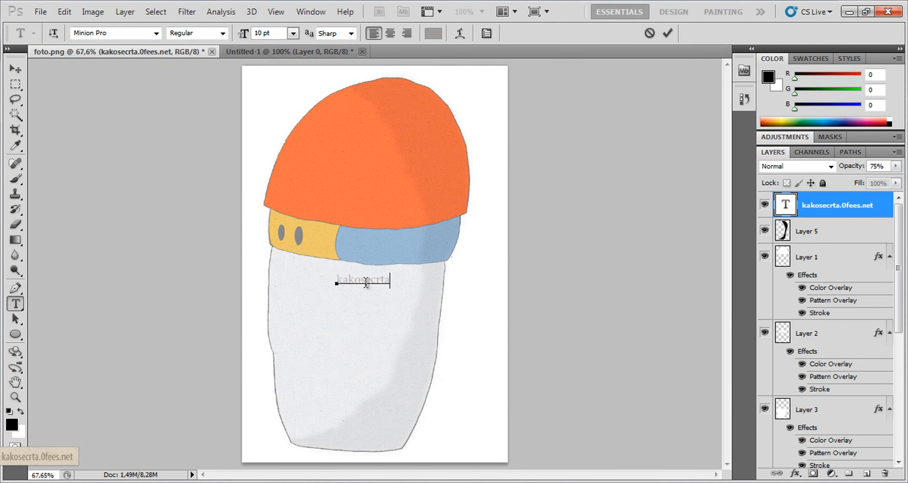
pyautogui.doubleClick(365, 282)
pyautogui.click(359, 280)
pyautogui.moveTo(384, 314); pyautogui.dragTo(419, 313)
pyautogui.press('BackSpace')
pyautogui.write('K')
pyautogui.click(666, 34)
# Lower the caption text layer's opacity to 60%.
pyautogui.press('m')
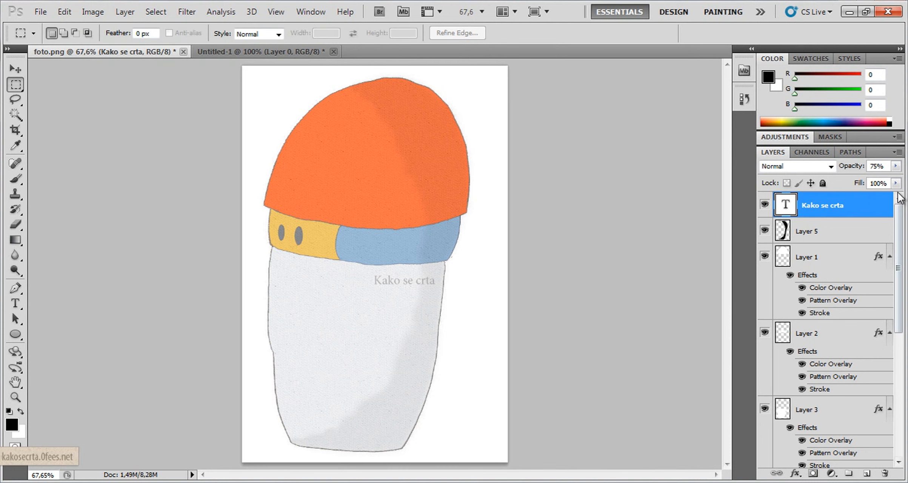
pyautogui.click(895, 166)
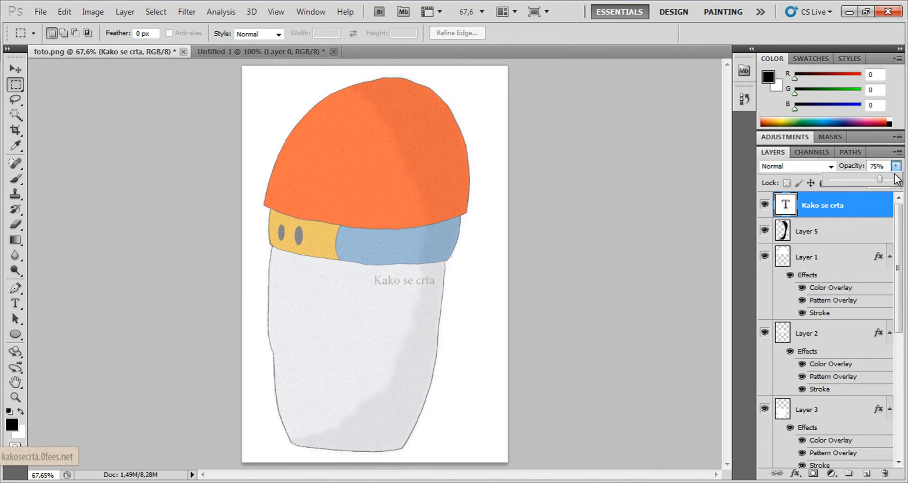
pyautogui.moveTo(880, 183); pyautogui.dragTo(873, 183)
# Duplicate all layers above the Background, from Layer 4 up to the caption, into the Untitled-1 document.
pyautogui.click(904, 314)
pyautogui.moveTo(901, 325); pyautogui.dragTo(906, 462)
pyautogui.click(828, 381)
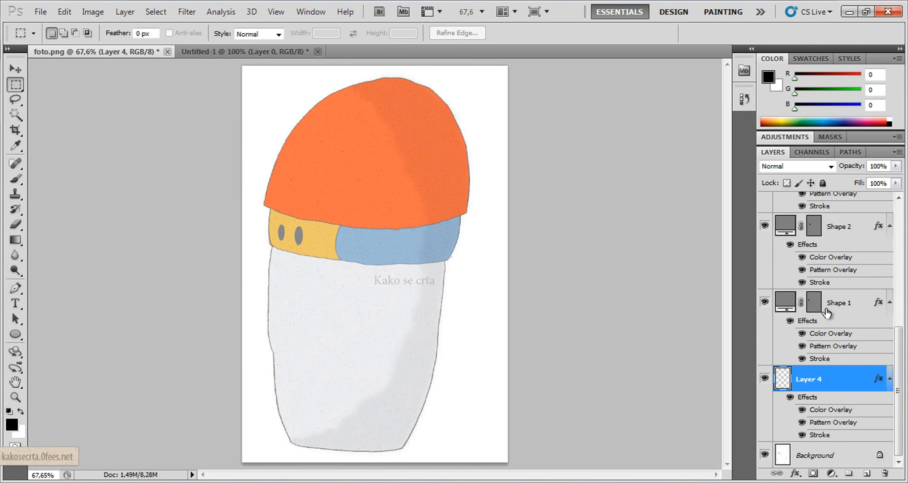
pyautogui.keyDown('shift'); pyautogui.click(842, 244); pyautogui.keyUp('shift')
pyautogui.moveTo(896, 354); pyautogui.dragTo(903, 210)
pyautogui.keyDown('shift'); pyautogui.click(836, 311); pyautogui.keyUp('shift')
pyautogui.keyDown('shift'); pyautogui.click(834, 231); pyautogui.keyUp('shift')
pyautogui.keyDown('shift'); pyautogui.click(835, 258); pyautogui.keyUp('shift')
pyautogui.keyDown('shift'); pyautogui.click(833, 232); pyautogui.keyUp('shift')
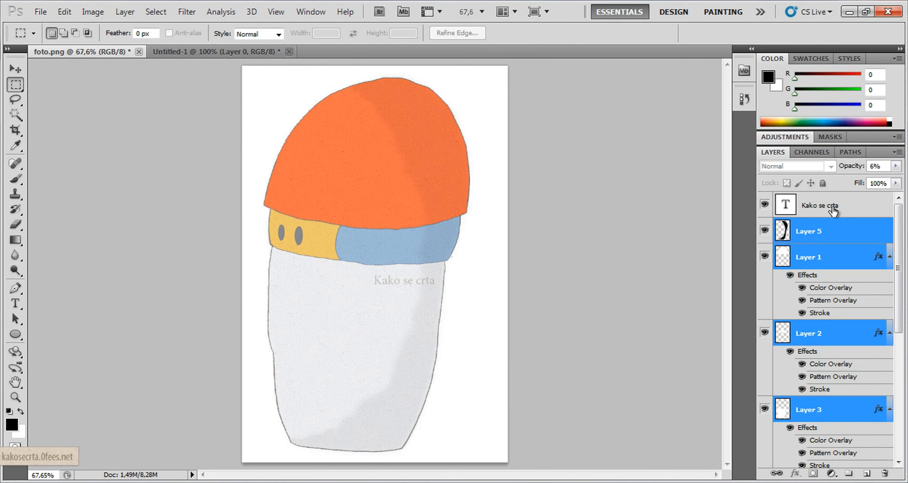
pyautogui.keyDown('shift'); pyautogui.click(834, 211); pyautogui.keyUp('shift')
pyautogui.rightClick(834, 206)
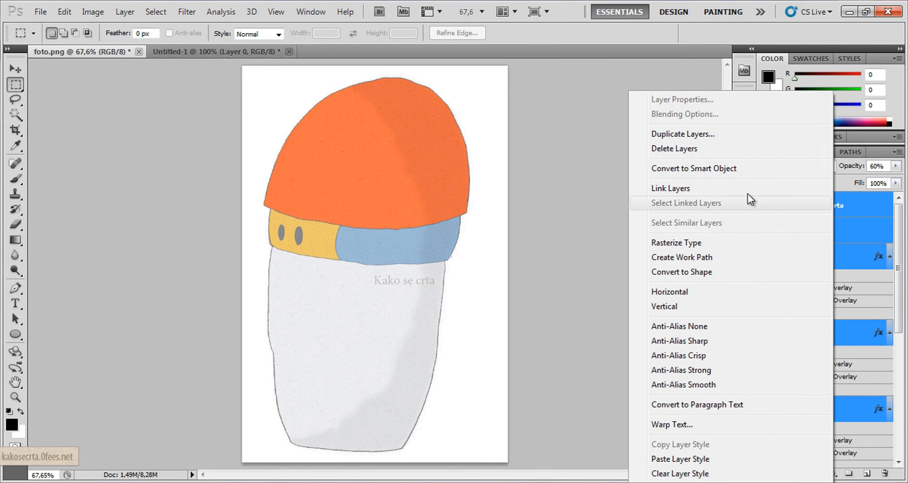
pyautogui.click(695, 133)
pyautogui.click(492, 201)
pyautogui.click(491, 219)
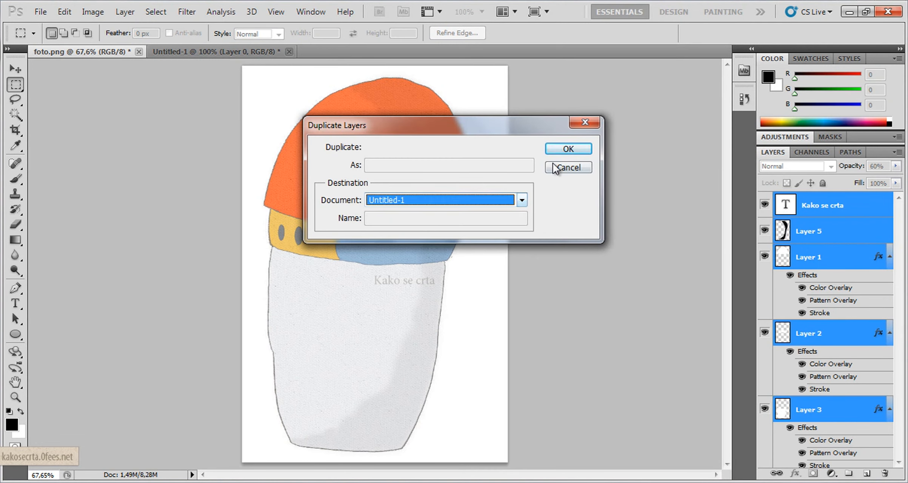
pyautogui.click(555, 149)
# In Untitled-1, scale the copied character to about 39% and place it in the right half of the grey canvas.
pyautogui.click(231, 52)
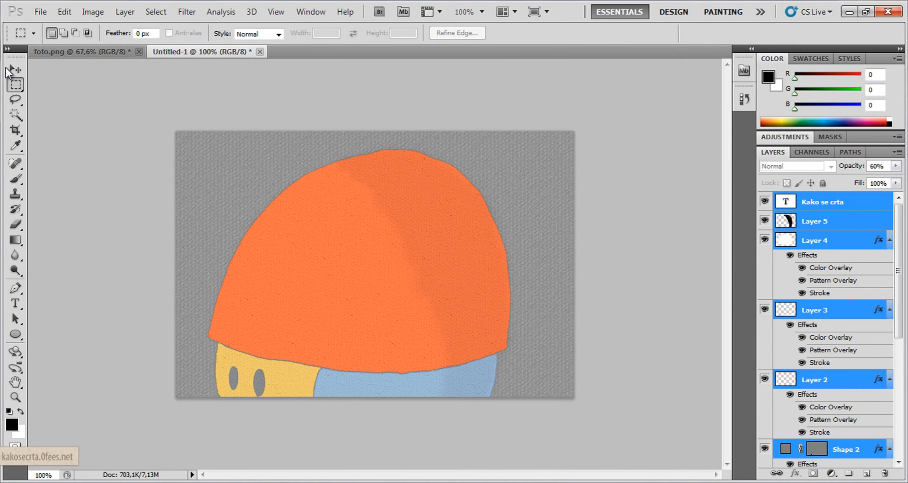
pyautogui.click(22, 72)
pyautogui.moveTo(522, 135); pyautogui.dragTo(444, 129)
pyautogui.moveTo(484, 92); pyautogui.dragTo(458, 218)
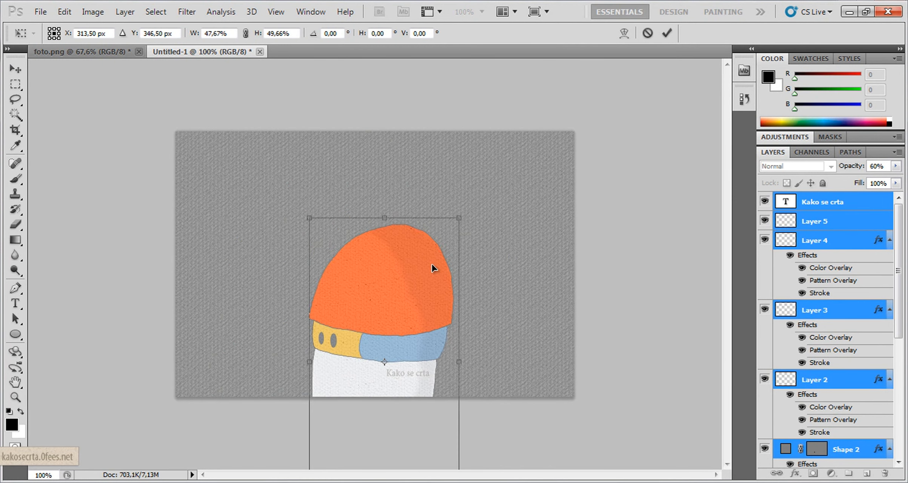
pyautogui.moveTo(433, 269); pyautogui.dragTo(479, 160)
pyautogui.moveTo(513, 102); pyautogui.dragTo(485, 176)
pyautogui.moveTo(456, 216); pyautogui.dragTo(491, 205)
pyautogui.moveTo(520, 270); pyautogui.dragTo(509, 270)
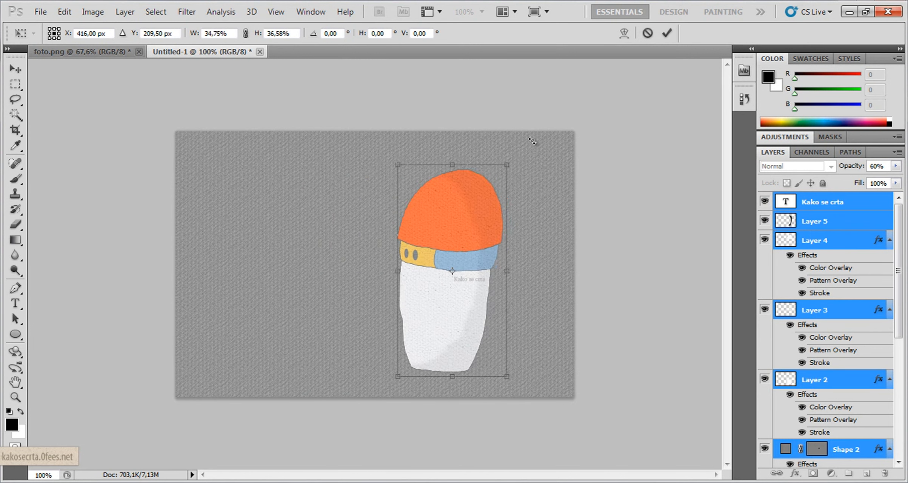
pyautogui.moveTo(506, 165); pyautogui.dragTo(520, 156)
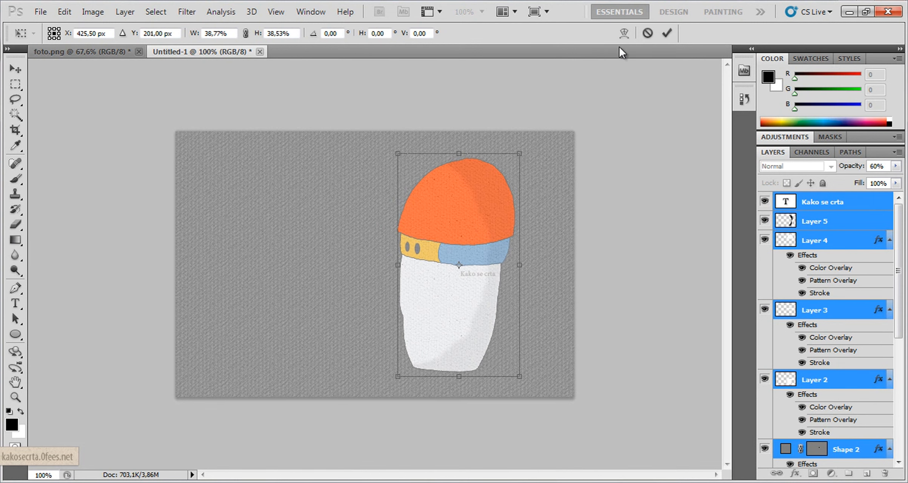
pyautogui.click(666, 33)
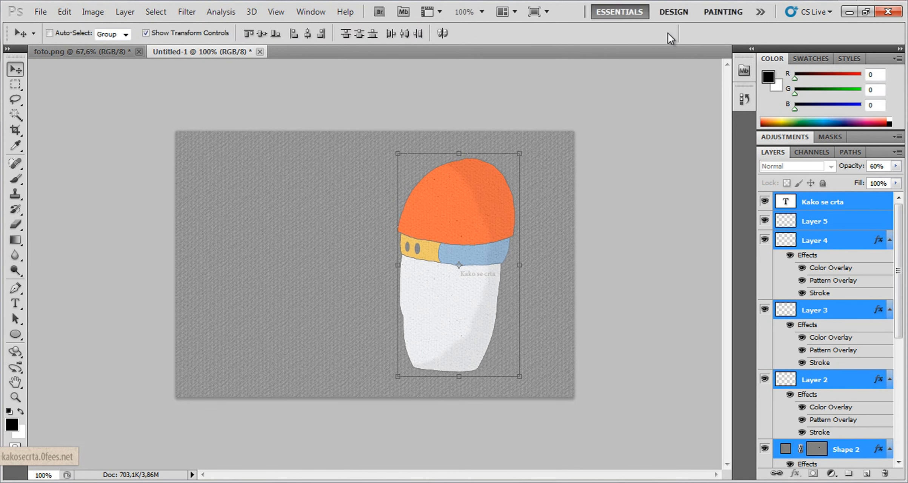
# Reduce the opacity of the shadow on Layer 5 to 4%.
pyautogui.click(818, 206)
pyautogui.click(826, 226)
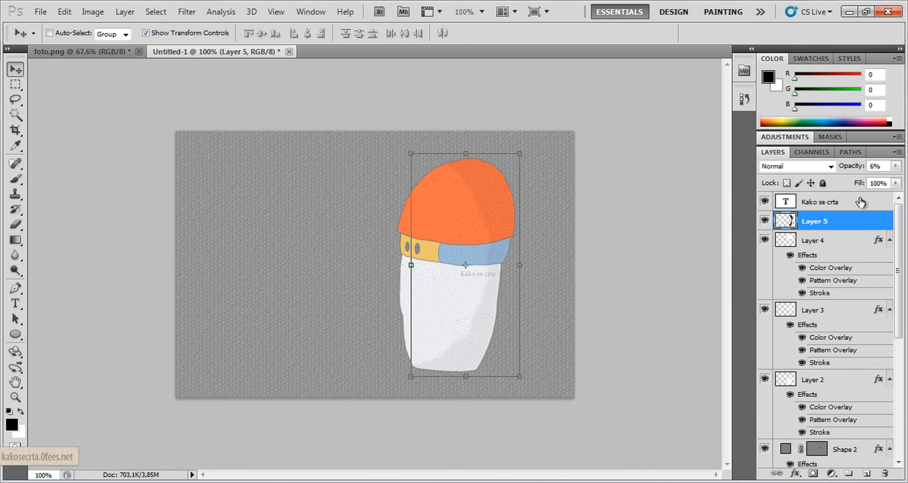
pyautogui.click(895, 166)
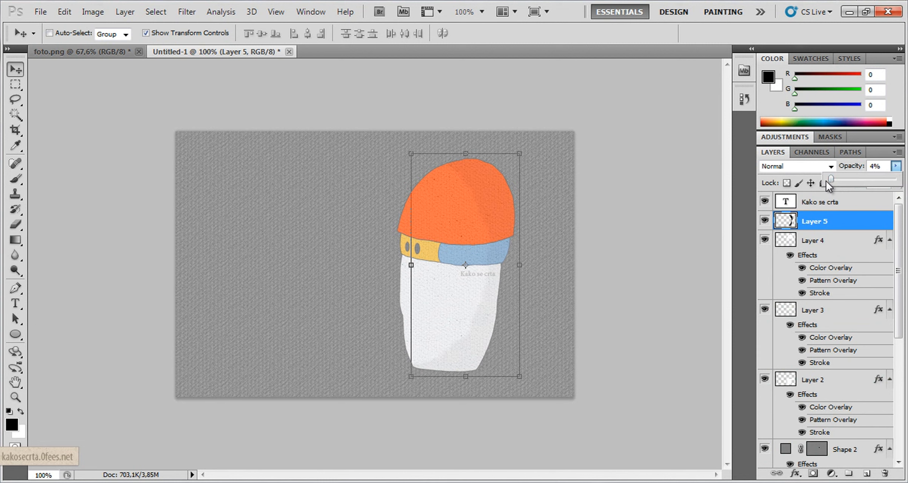
pyautogui.click(16, 85)
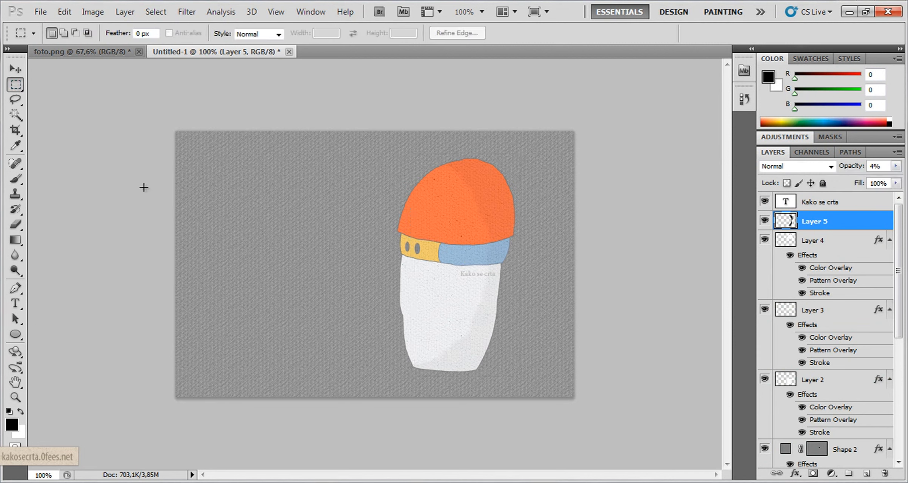